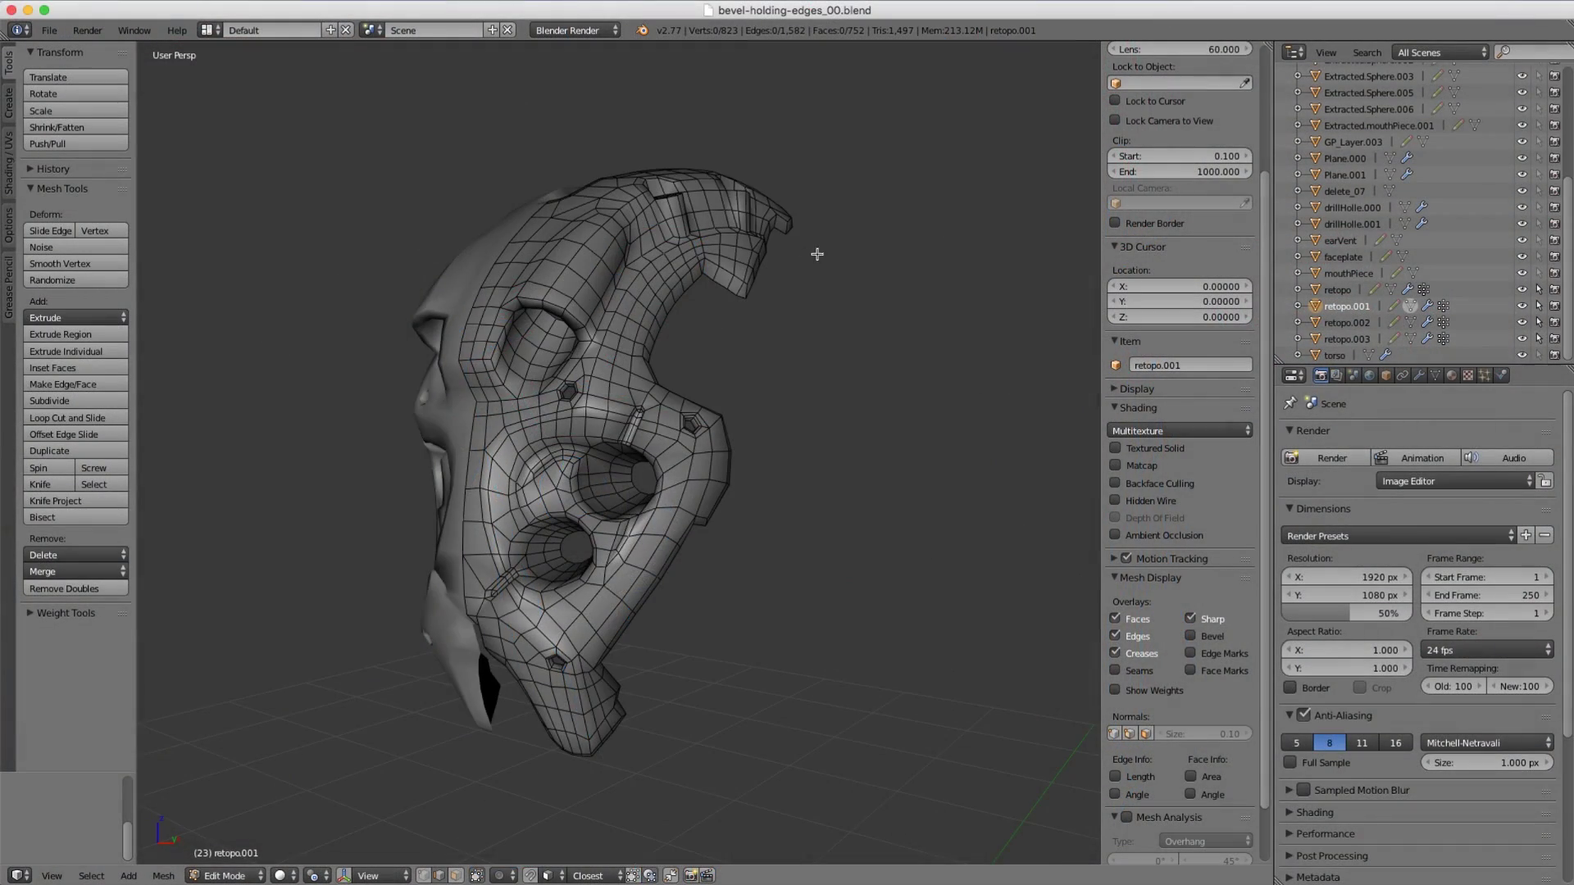
Preview the faceplate at subdivision level 2, then drop back to level 1 in Edit Mode.
mouse_move(787, 268)
middle_mouse_down()
mouse_move(764, 257)
mouse_move(778, 248)
middle_mouse_up()
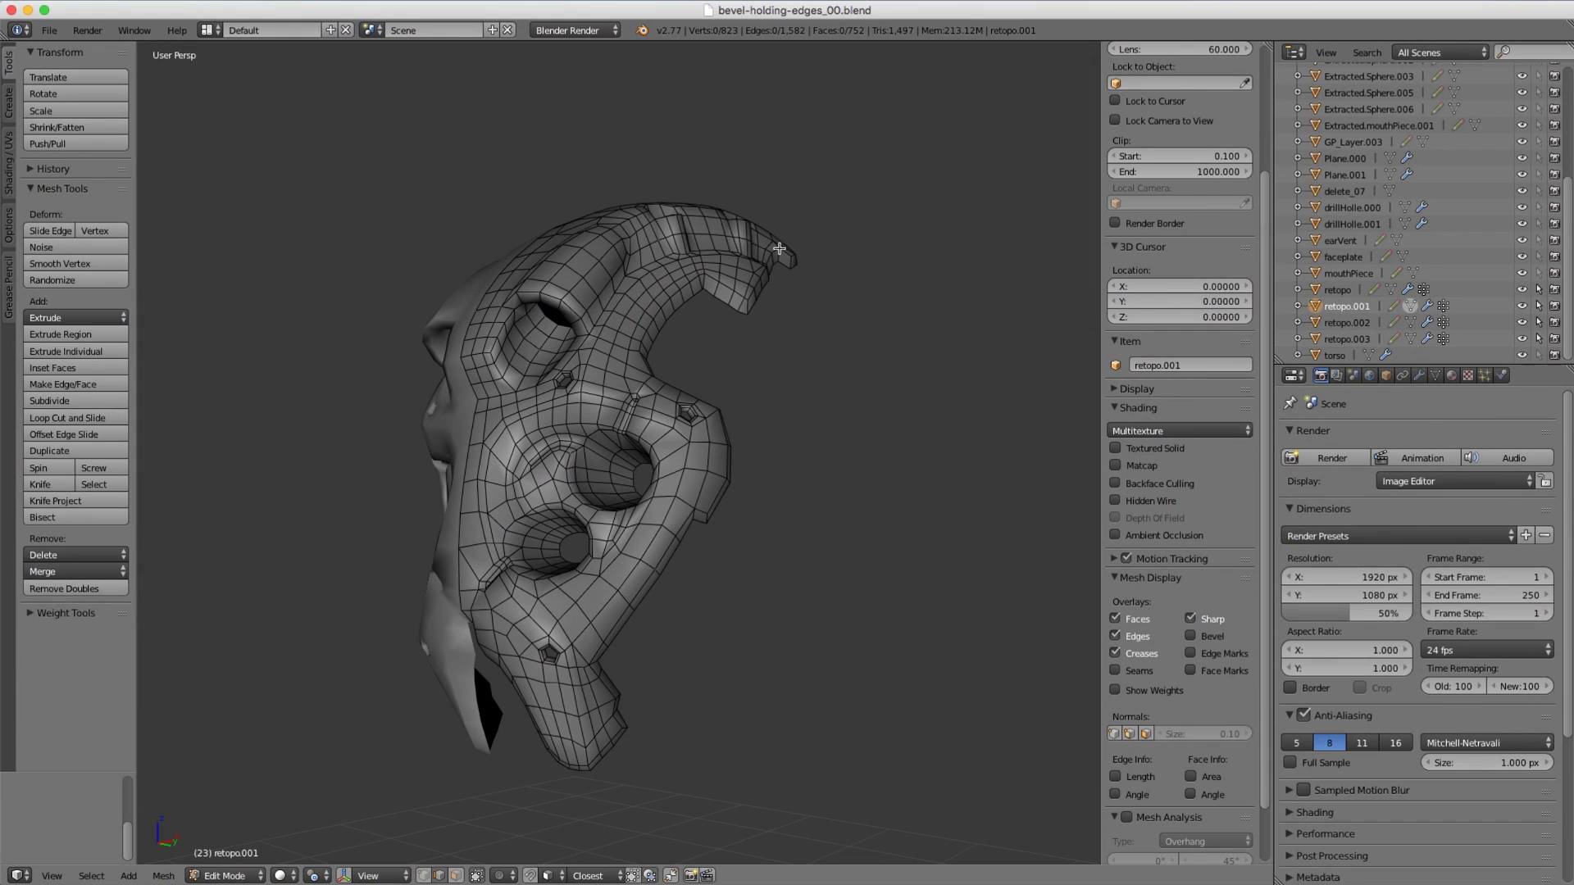
key("Tab")
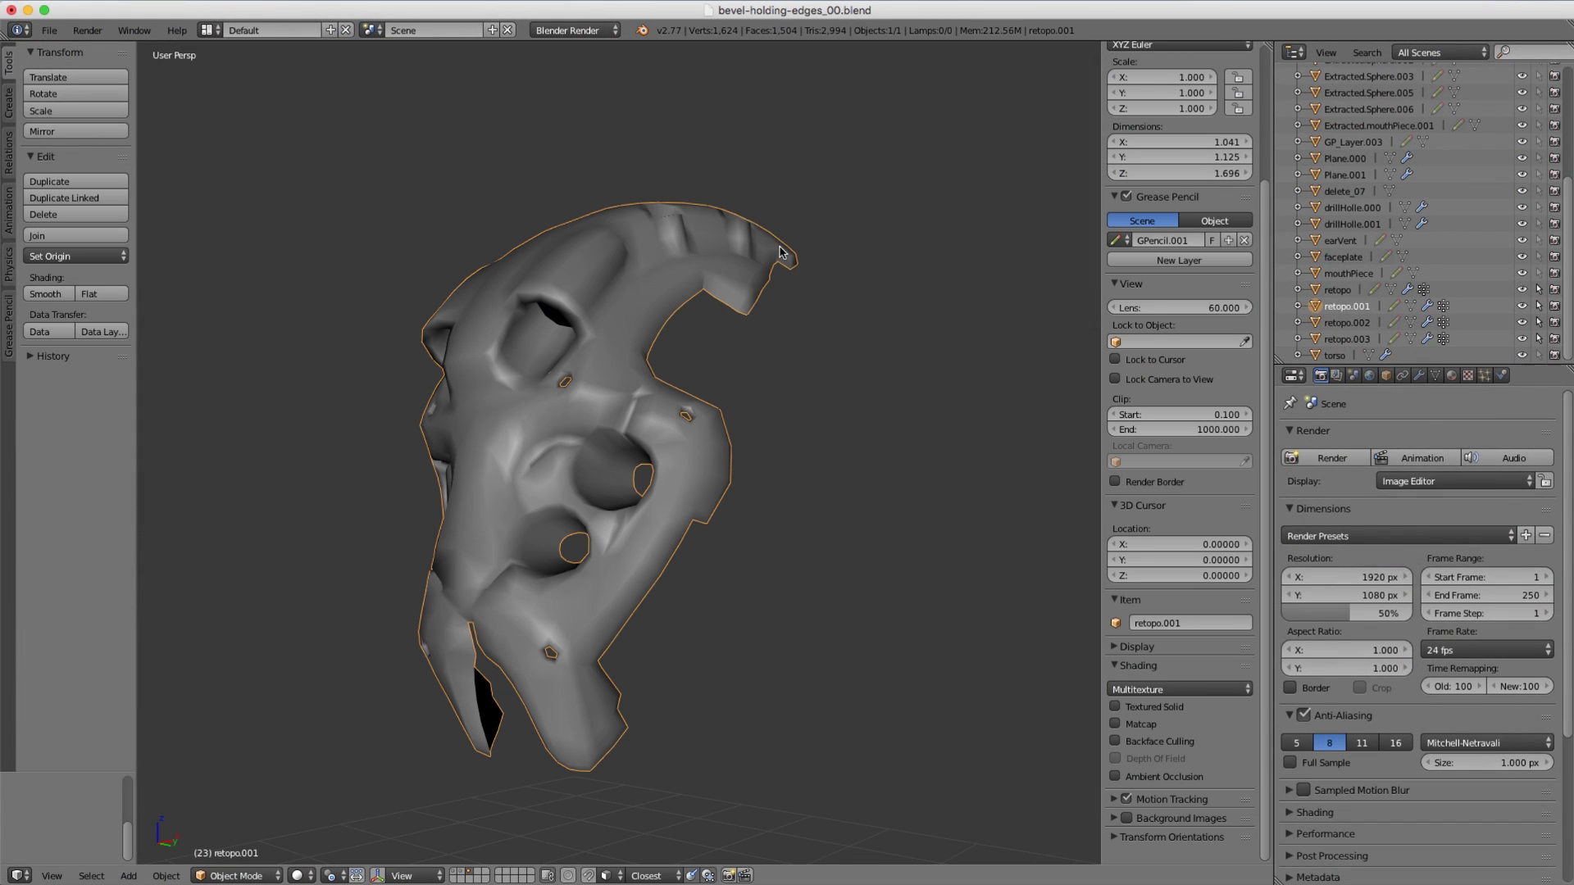
key("ctrl+2")
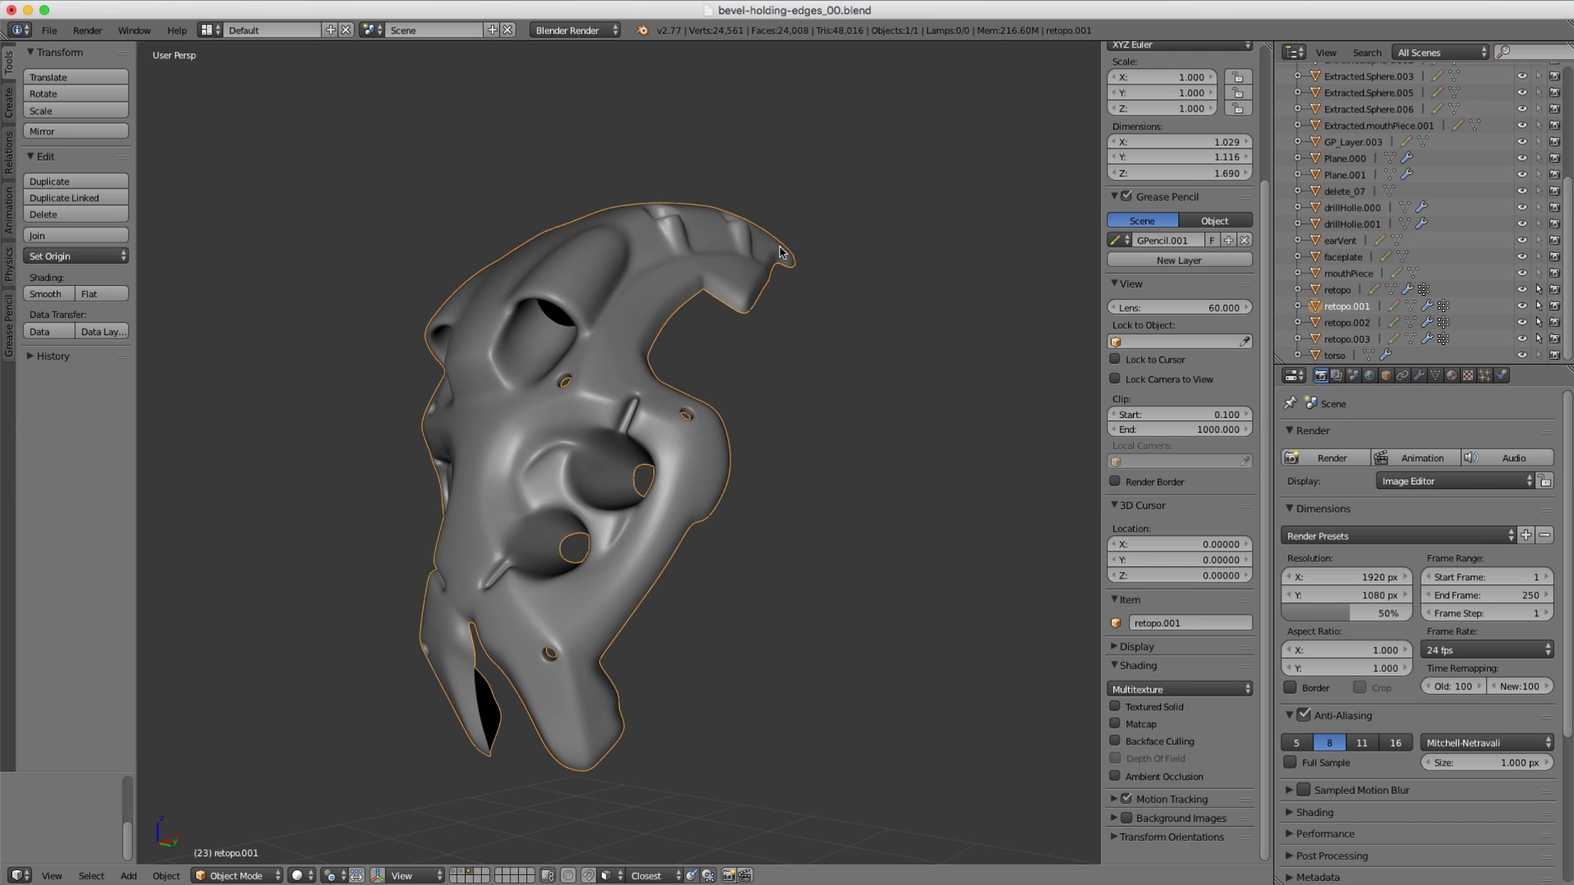
mouse_move(840, 295)
middle_mouse_down()
mouse_move(801, 292)
mouse_move(825, 317)
middle_mouse_up()
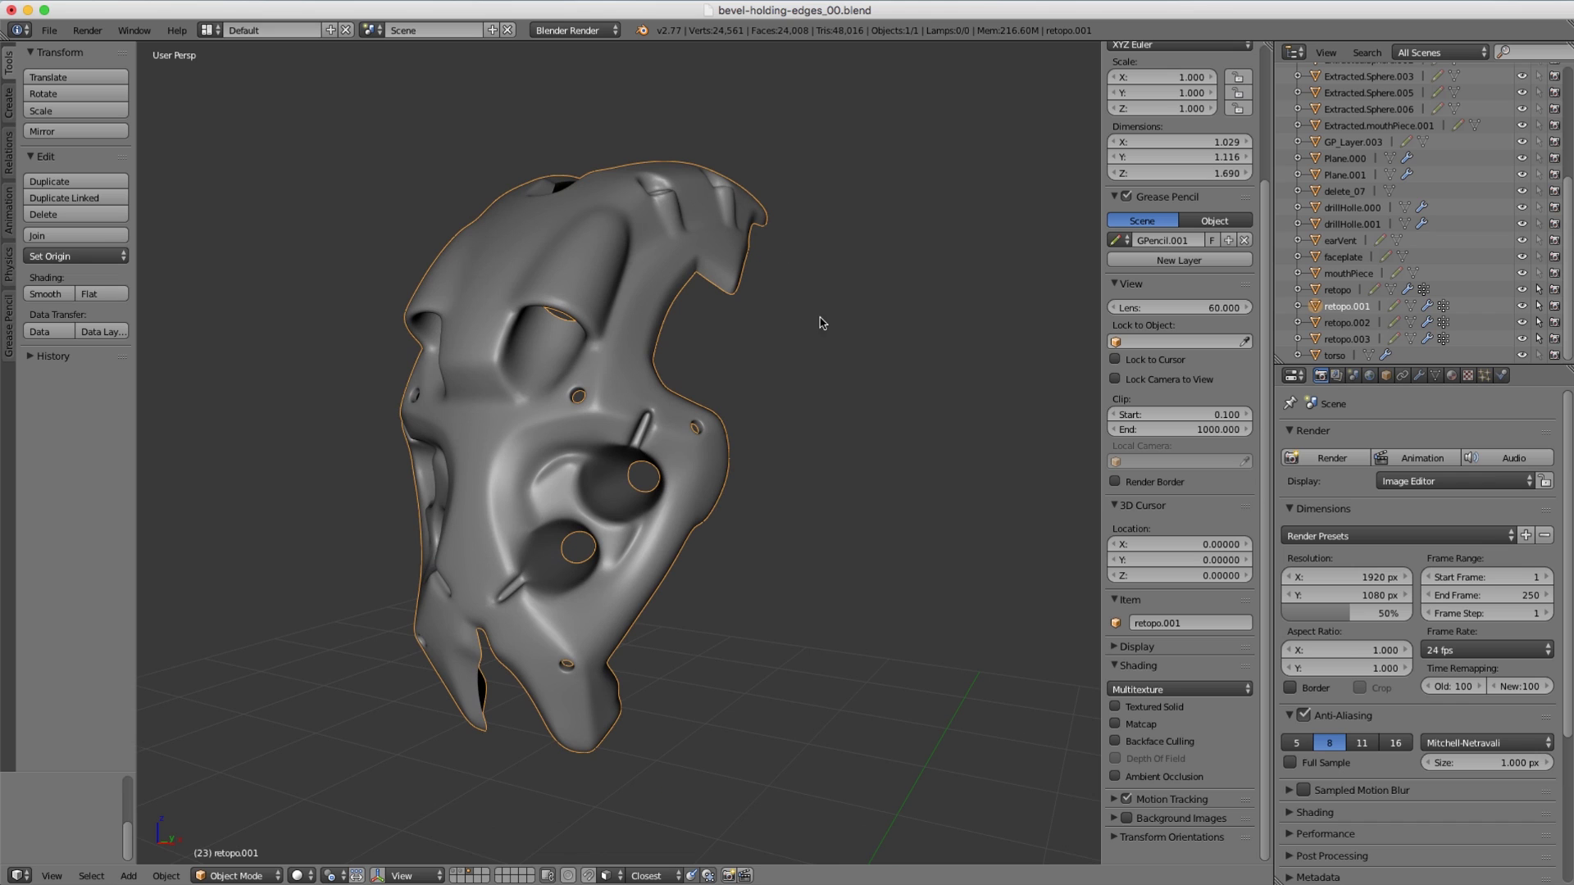
key("ctrl+1")
key("Tab")
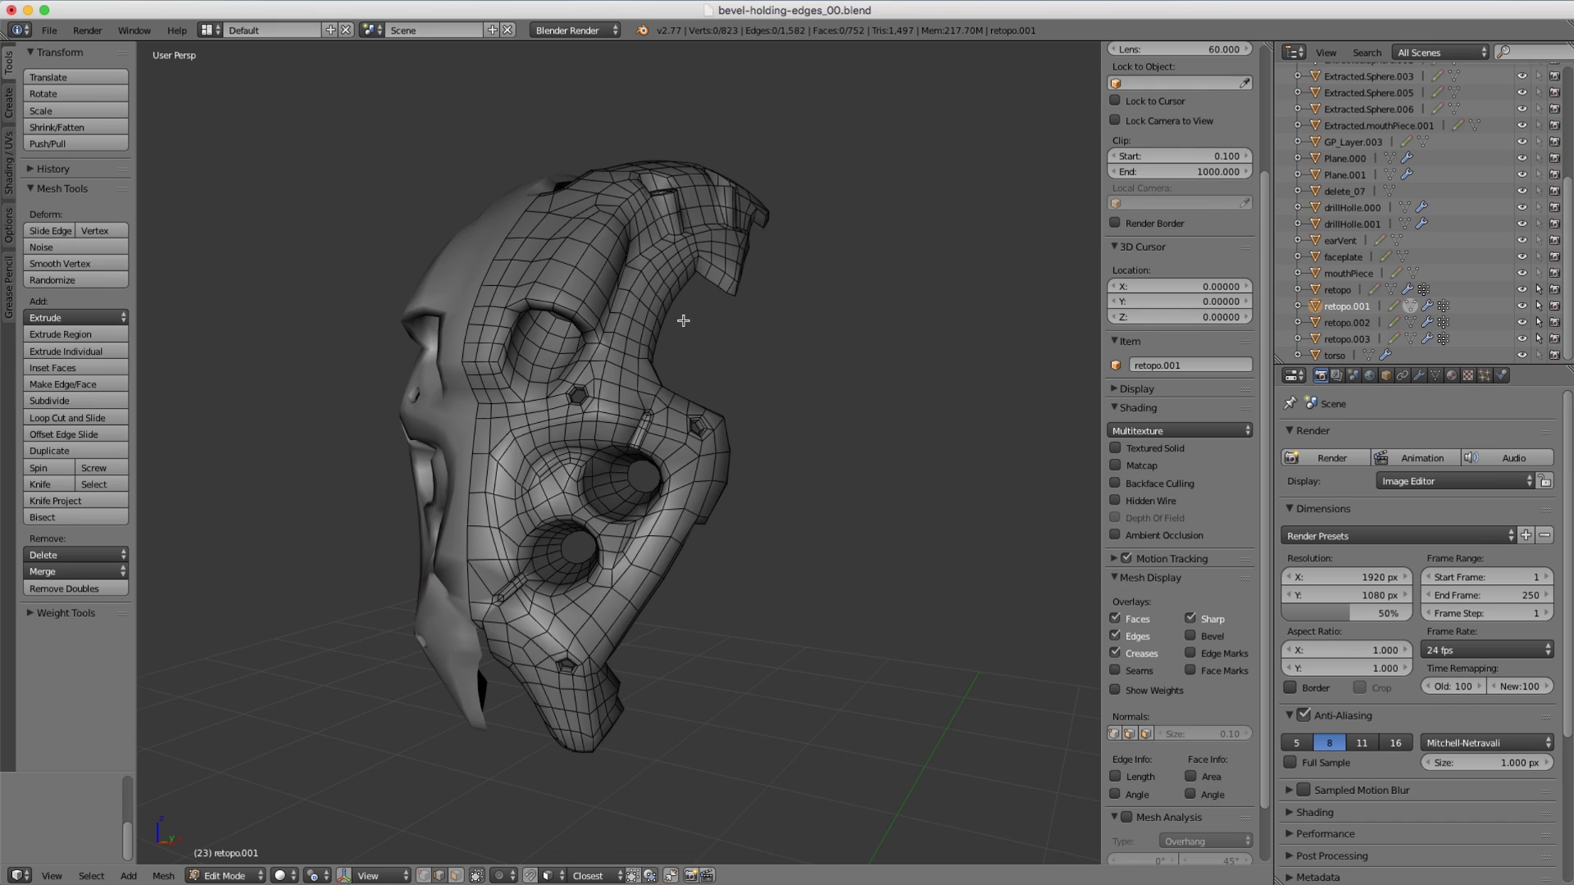
Select an edge path along the upper eye opening's rim toward the corner and eyelid.
scroll(561, 312, "up", 3)
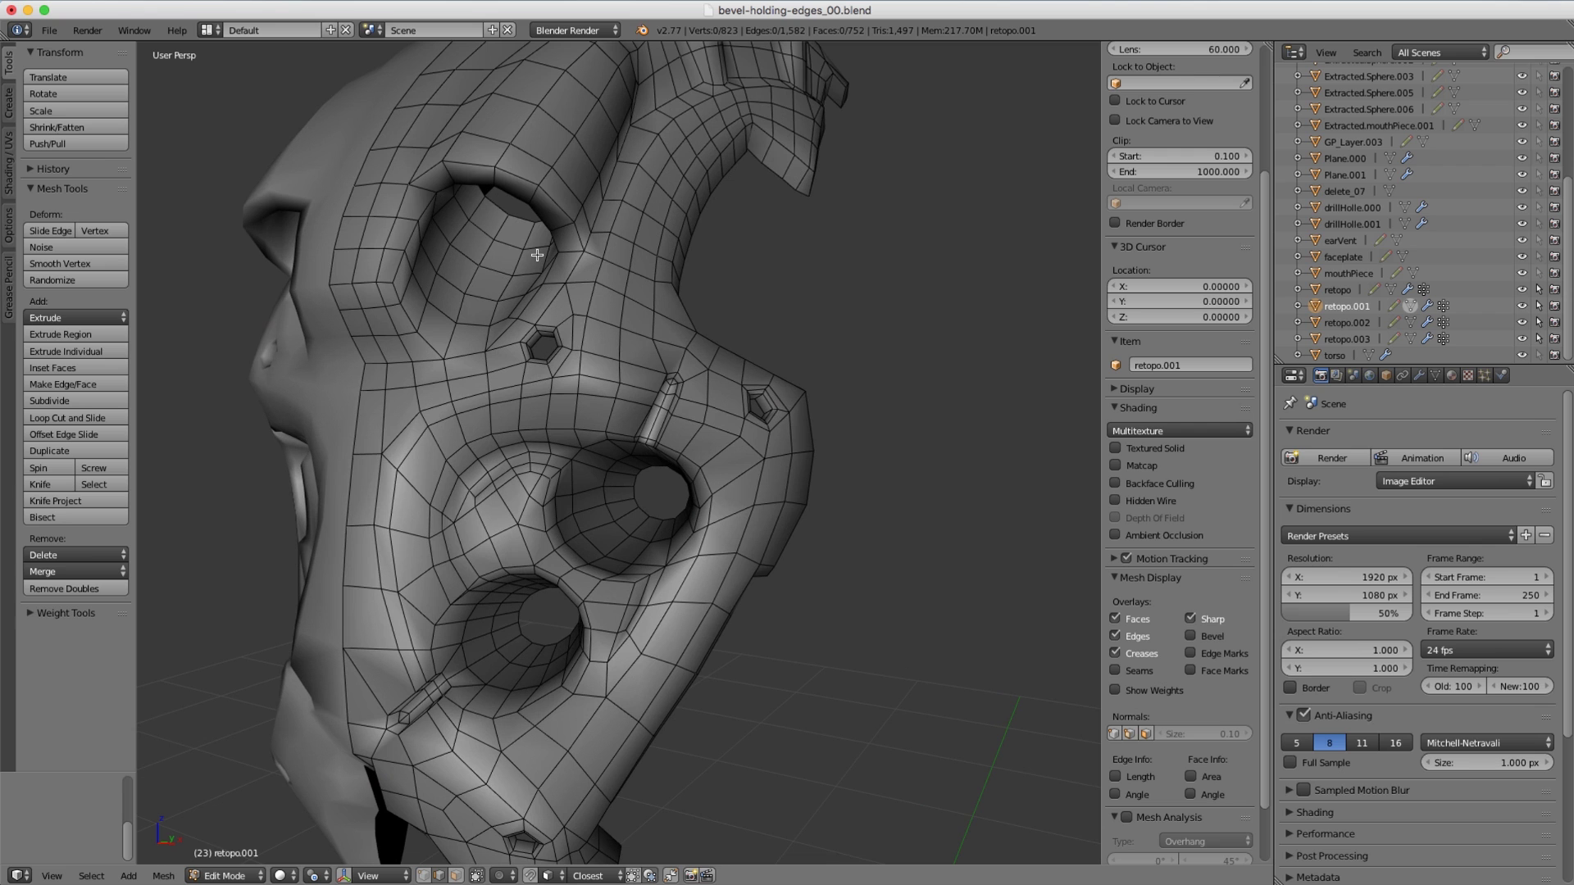
middle_click_drag(527, 246, 432, 355)
right_click(364, 304)
right_click(409, 294, "ctrl")
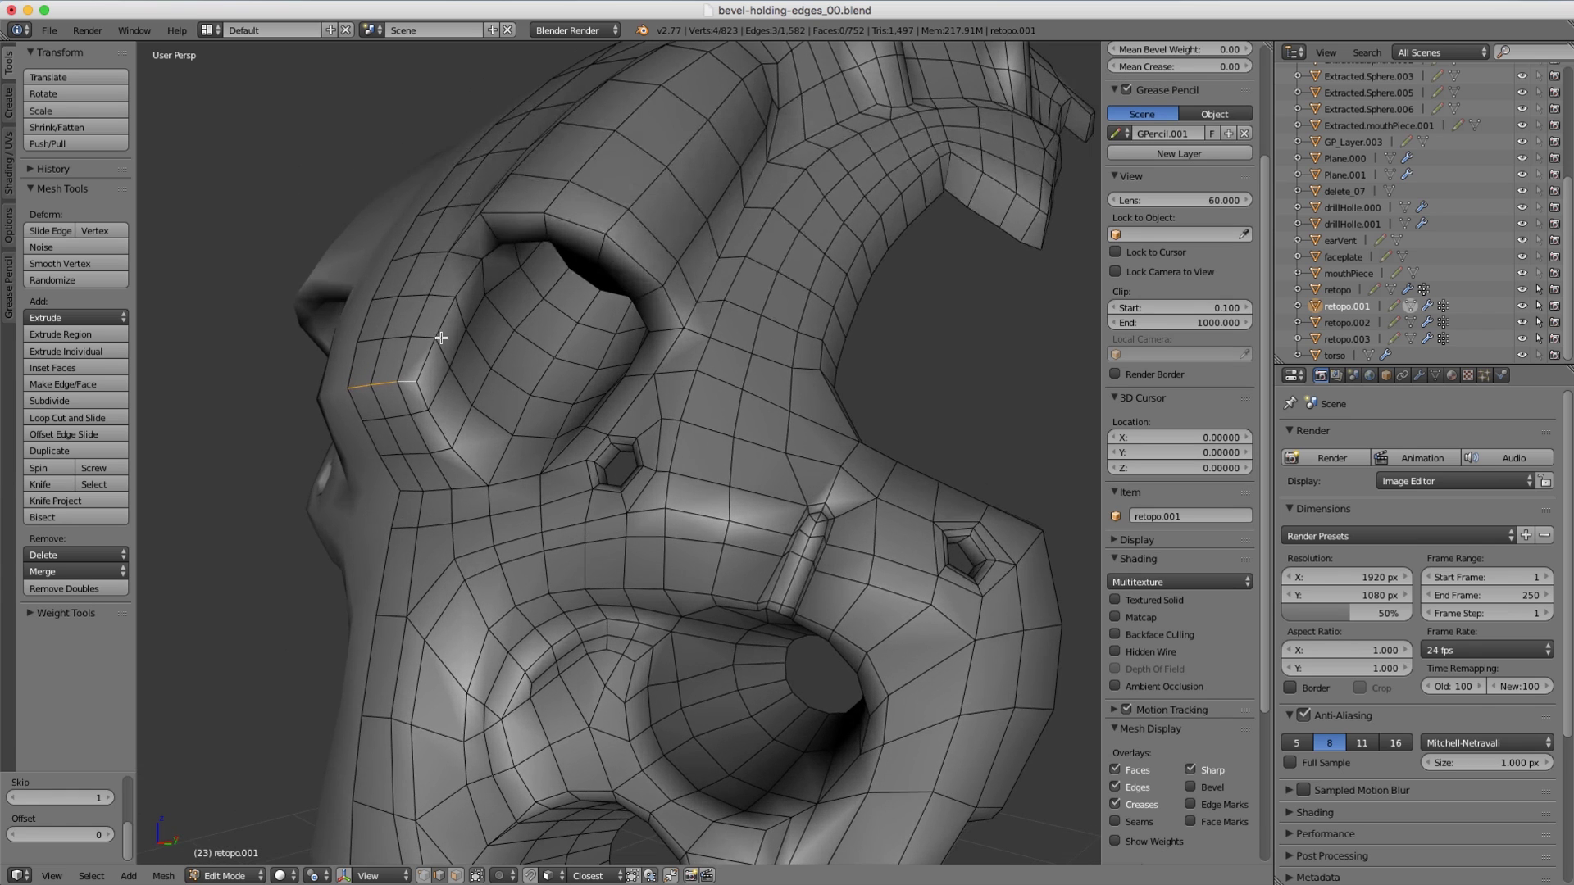
right_click(467, 271, "ctrl")
middle_click_drag(468, 271, 510, 261)
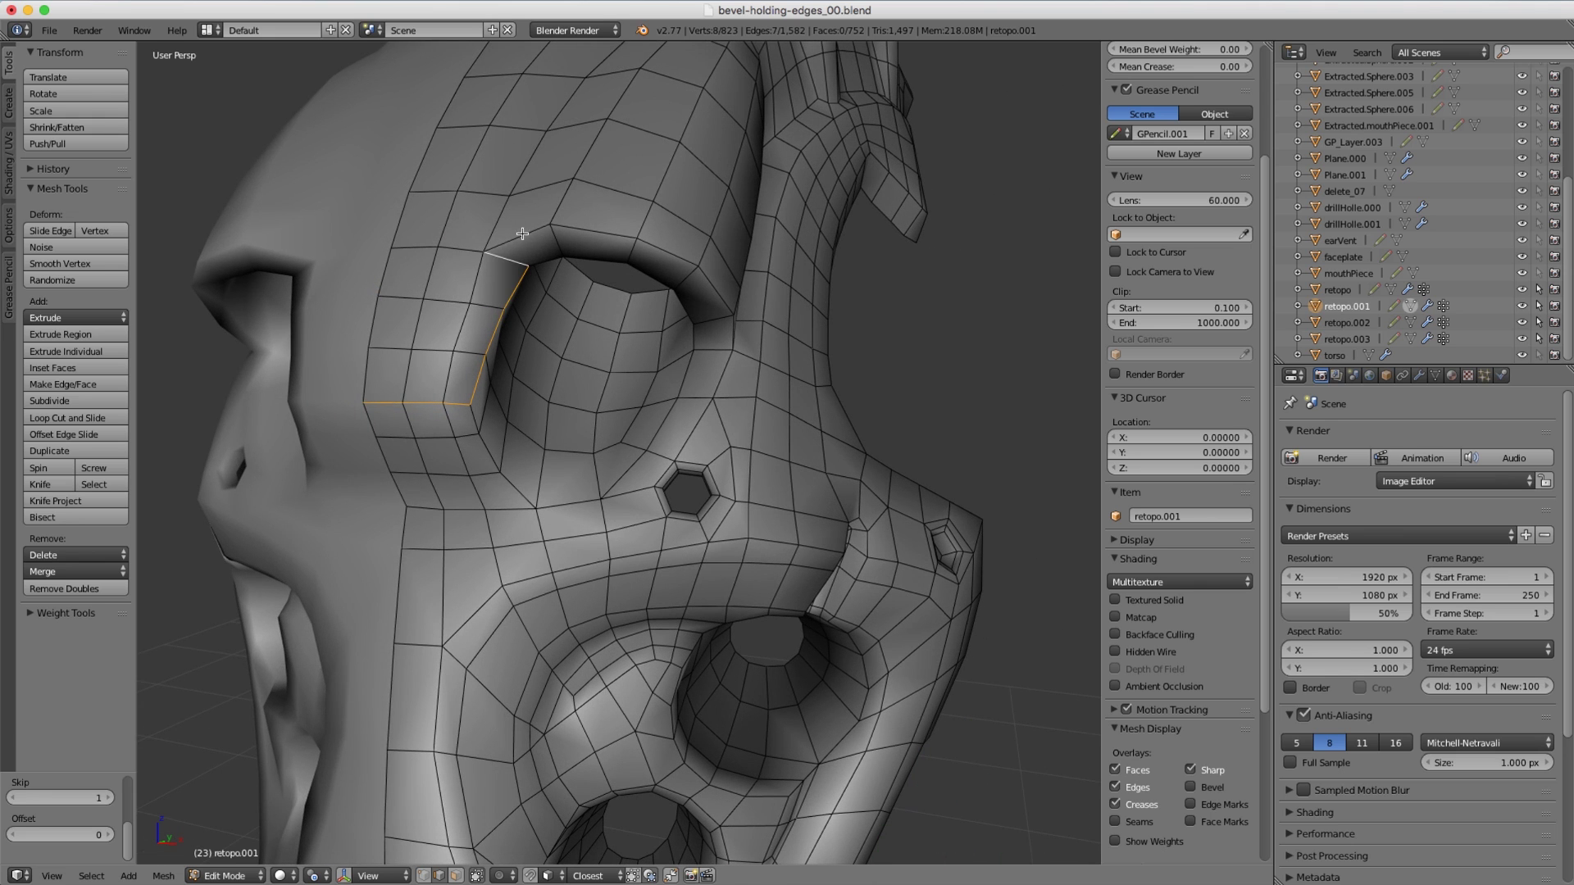
right_click(726, 296, "ctrl")
Extend the edge path up the brow and along the ridge.
middle_click_drag(746, 342, 576, 341)
right_click(531, 356, "shift")
middle_click_drag(633, 246, 603, 302)
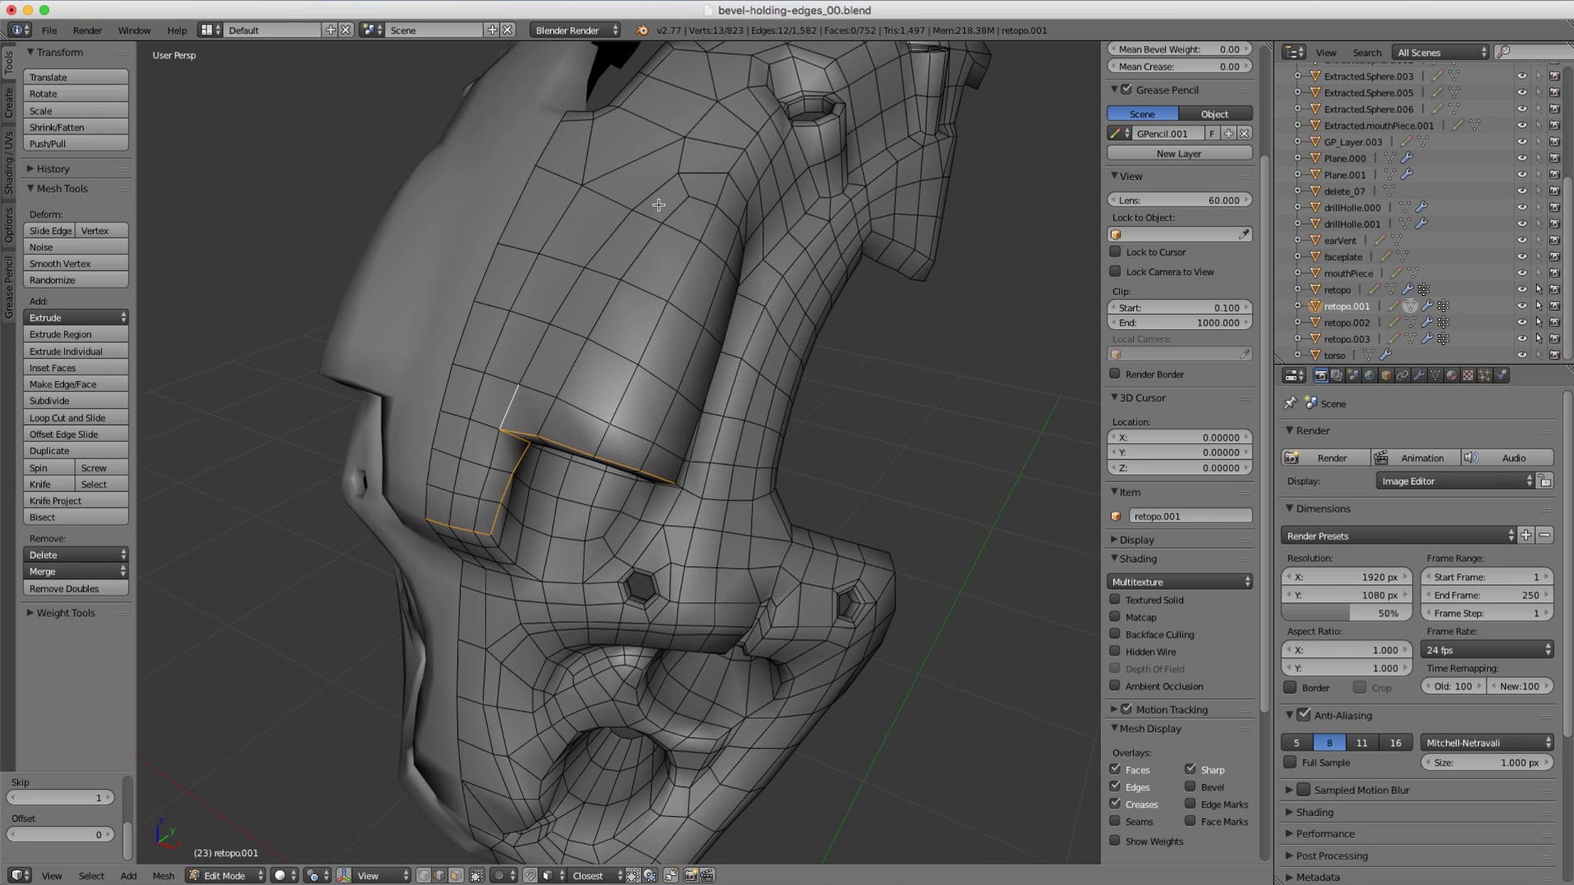
right_click(661, 186, "ctrl")
middle_click_drag(750, 194, 701, 172)
right_click(743, 214, "ctrl")
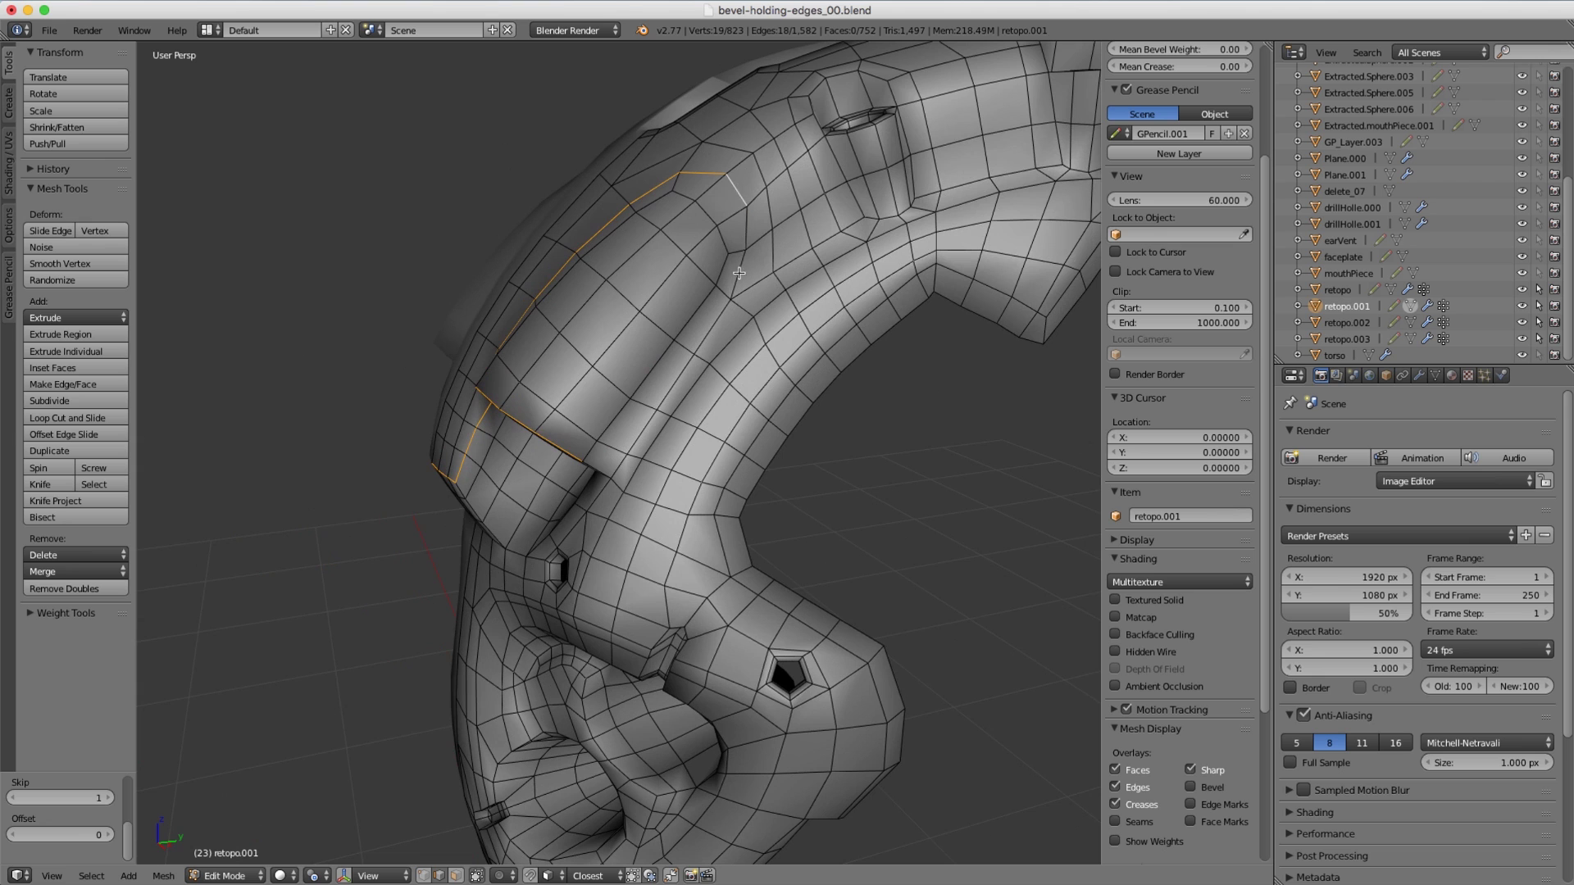
right_click(737, 273, "ctrl")
middle_click_drag(738, 299, 706, 326)
scroll(697, 352, "down", 3)
middle_click_drag(613, 507, 611, 401)
Clear the selection and pick only the edge between the two large holes.
key("a")
scroll(606, 399, "up", 3)
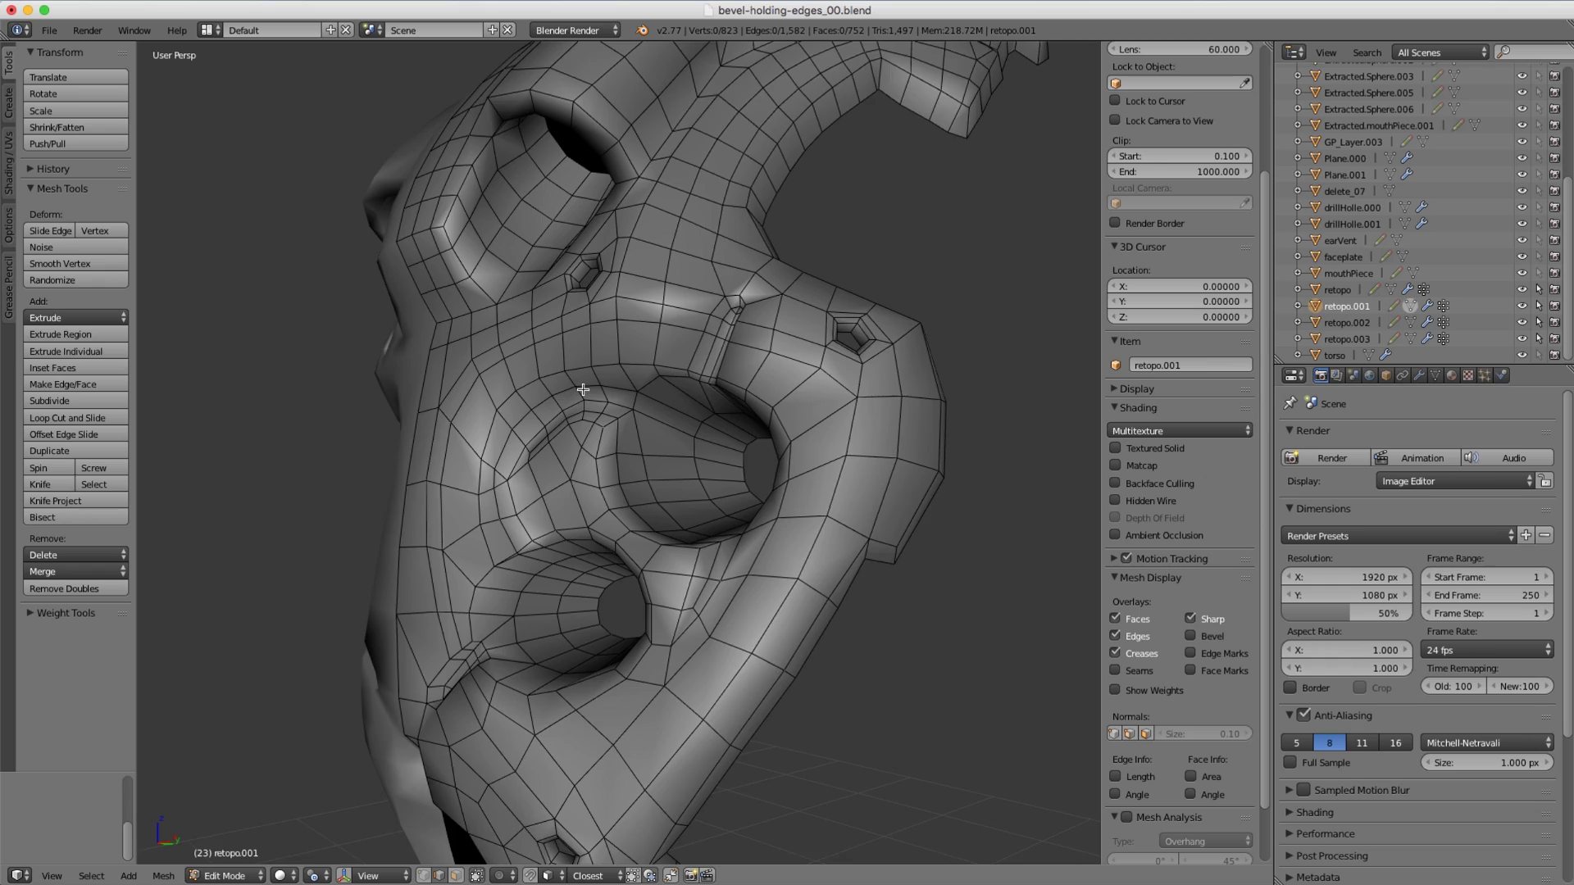
scroll(586, 410, "up", 2)
right_click(585, 488)
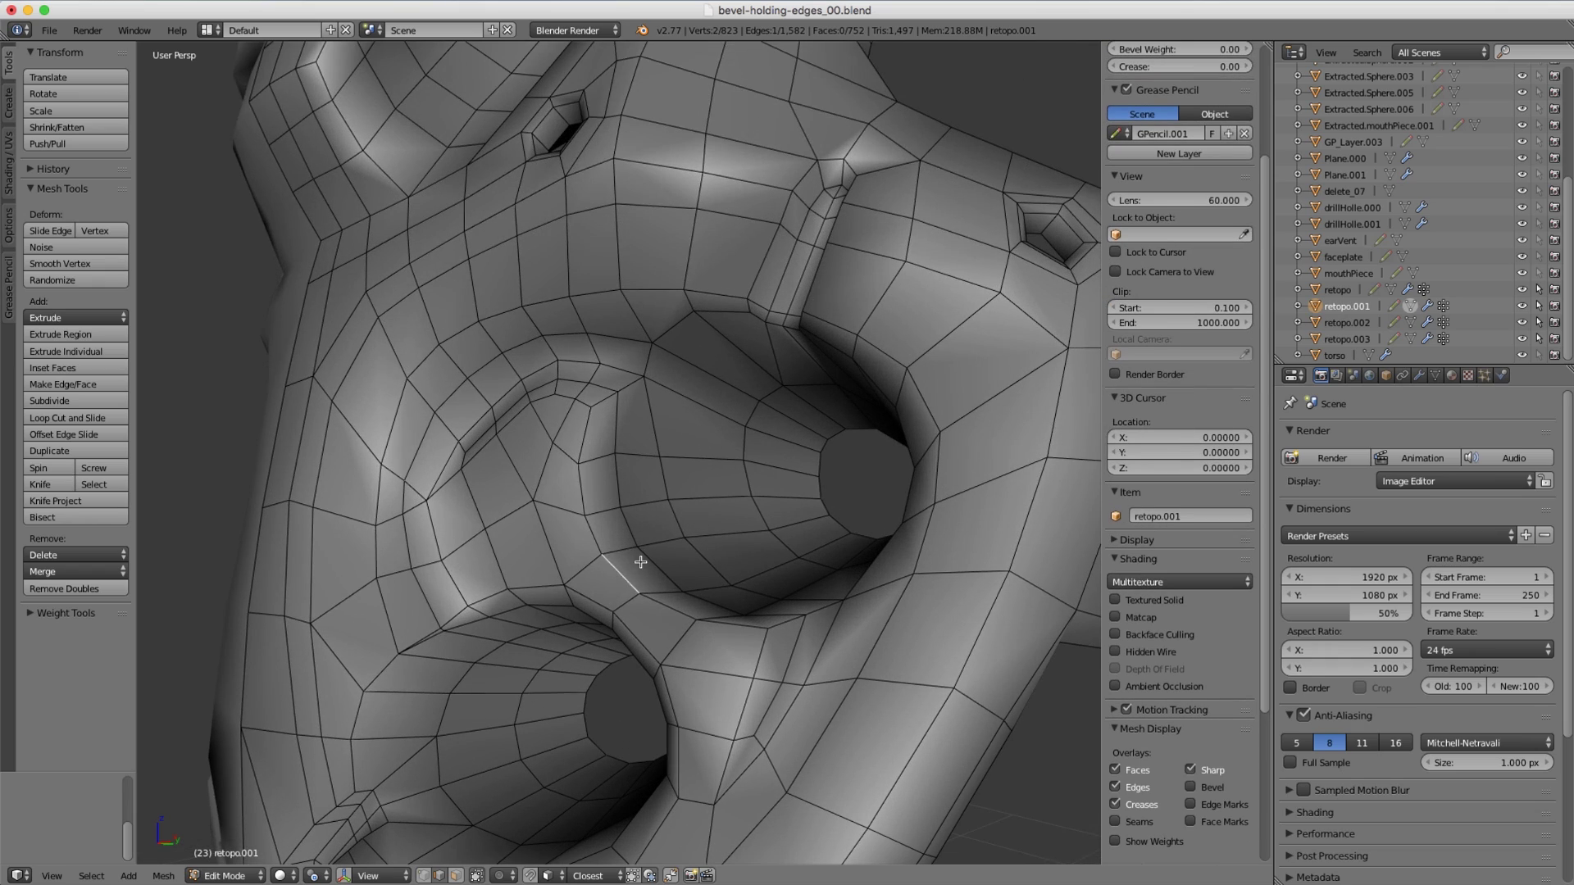
middle_click_drag(585, 489, 586, 455)
middle_click_drag(546, 406, 415, 460)
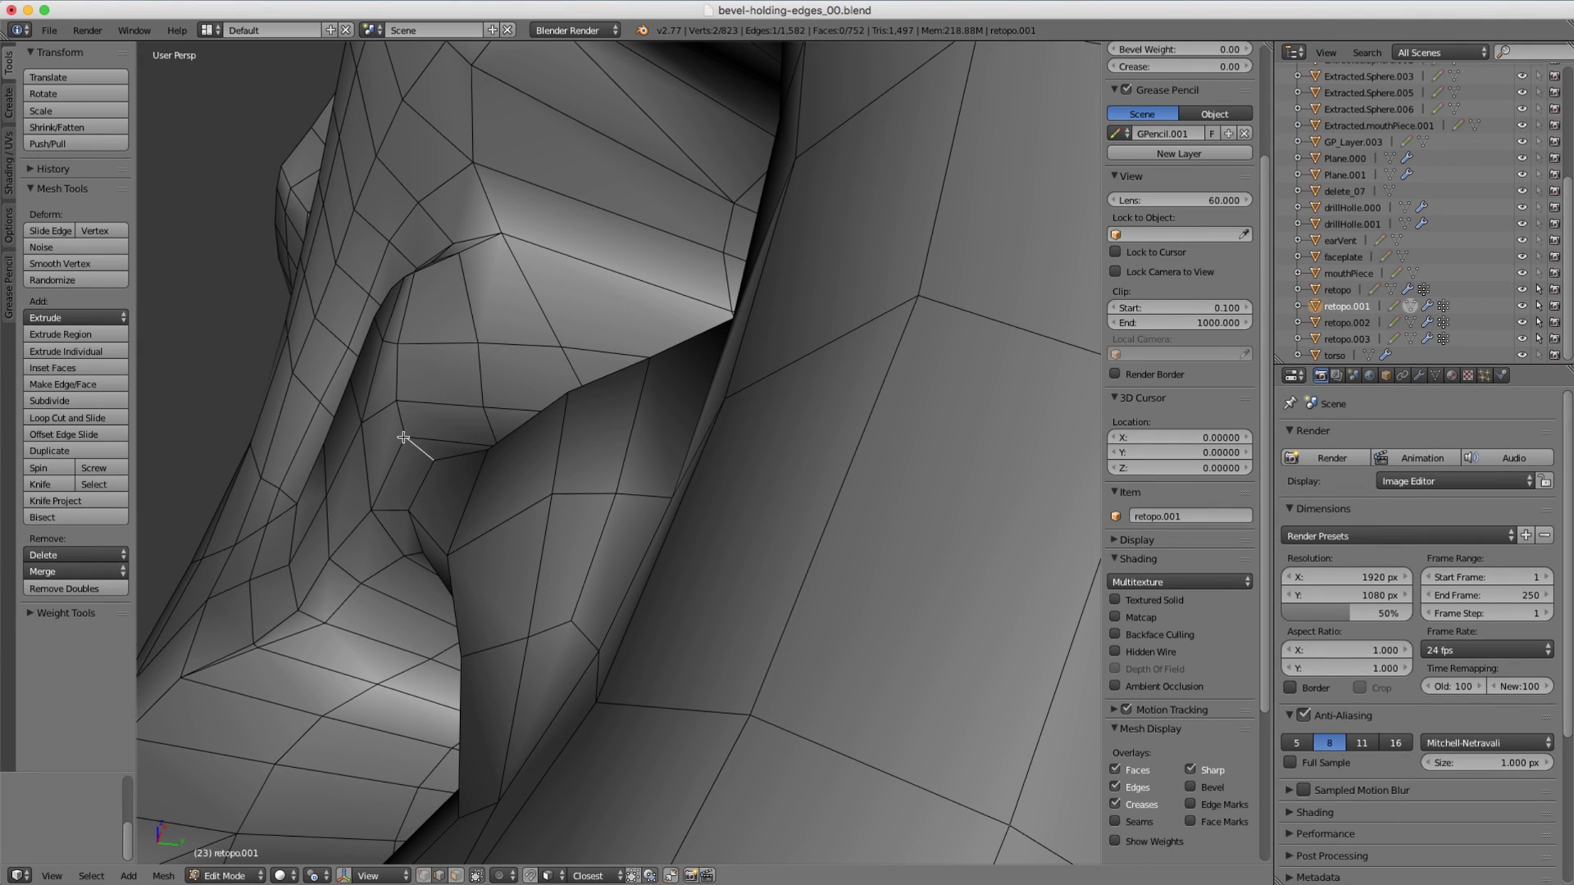
middle_click_drag(462, 421, 512, 336)
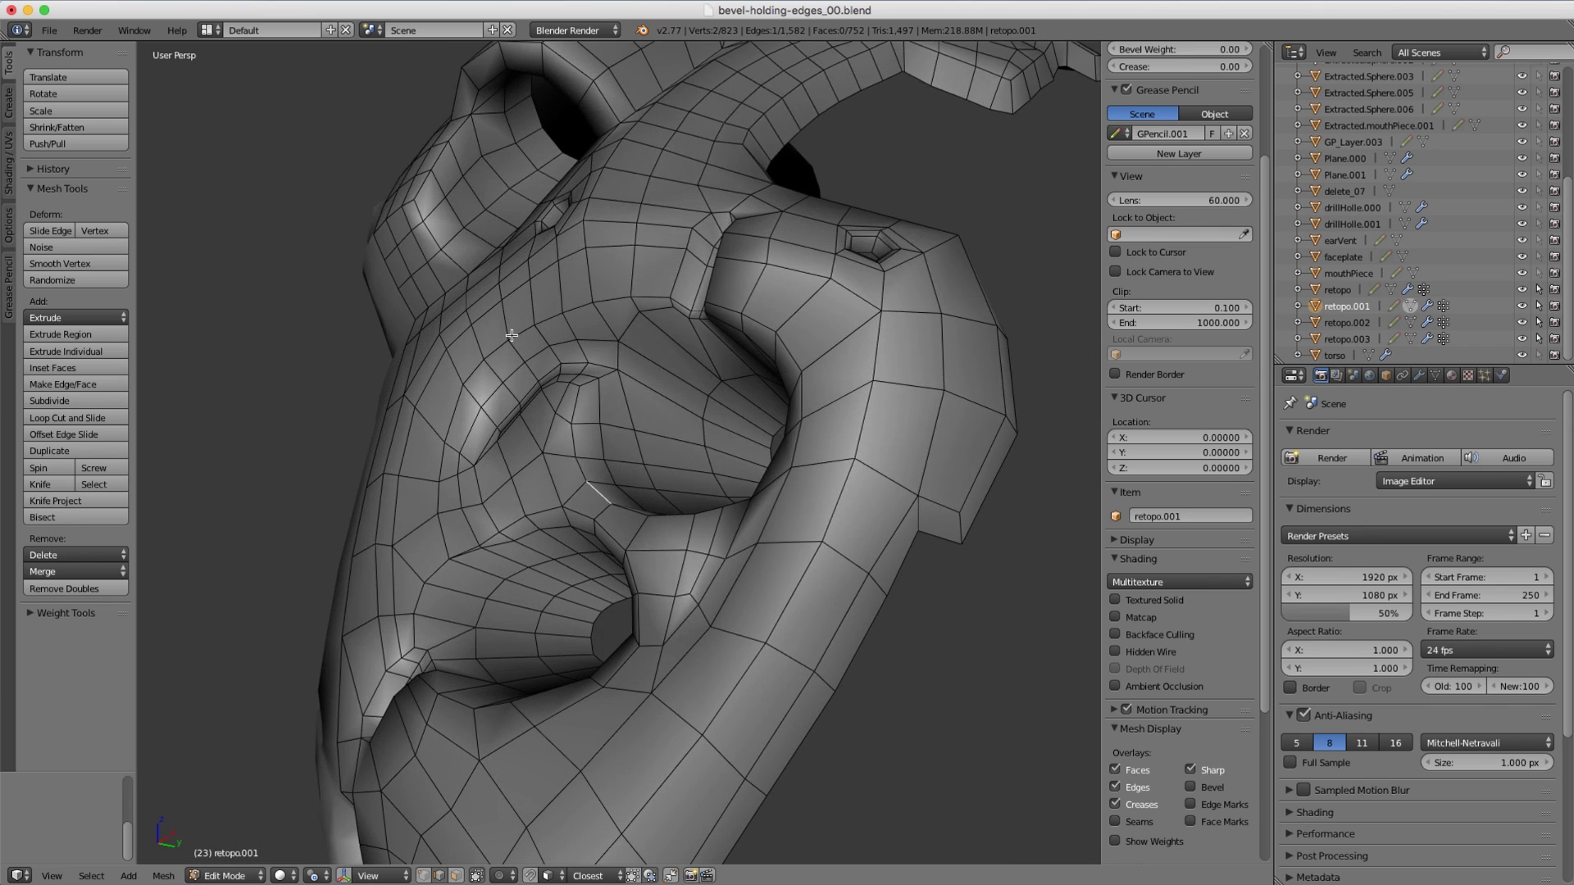
middle_click_drag(546, 391, 589, 414)
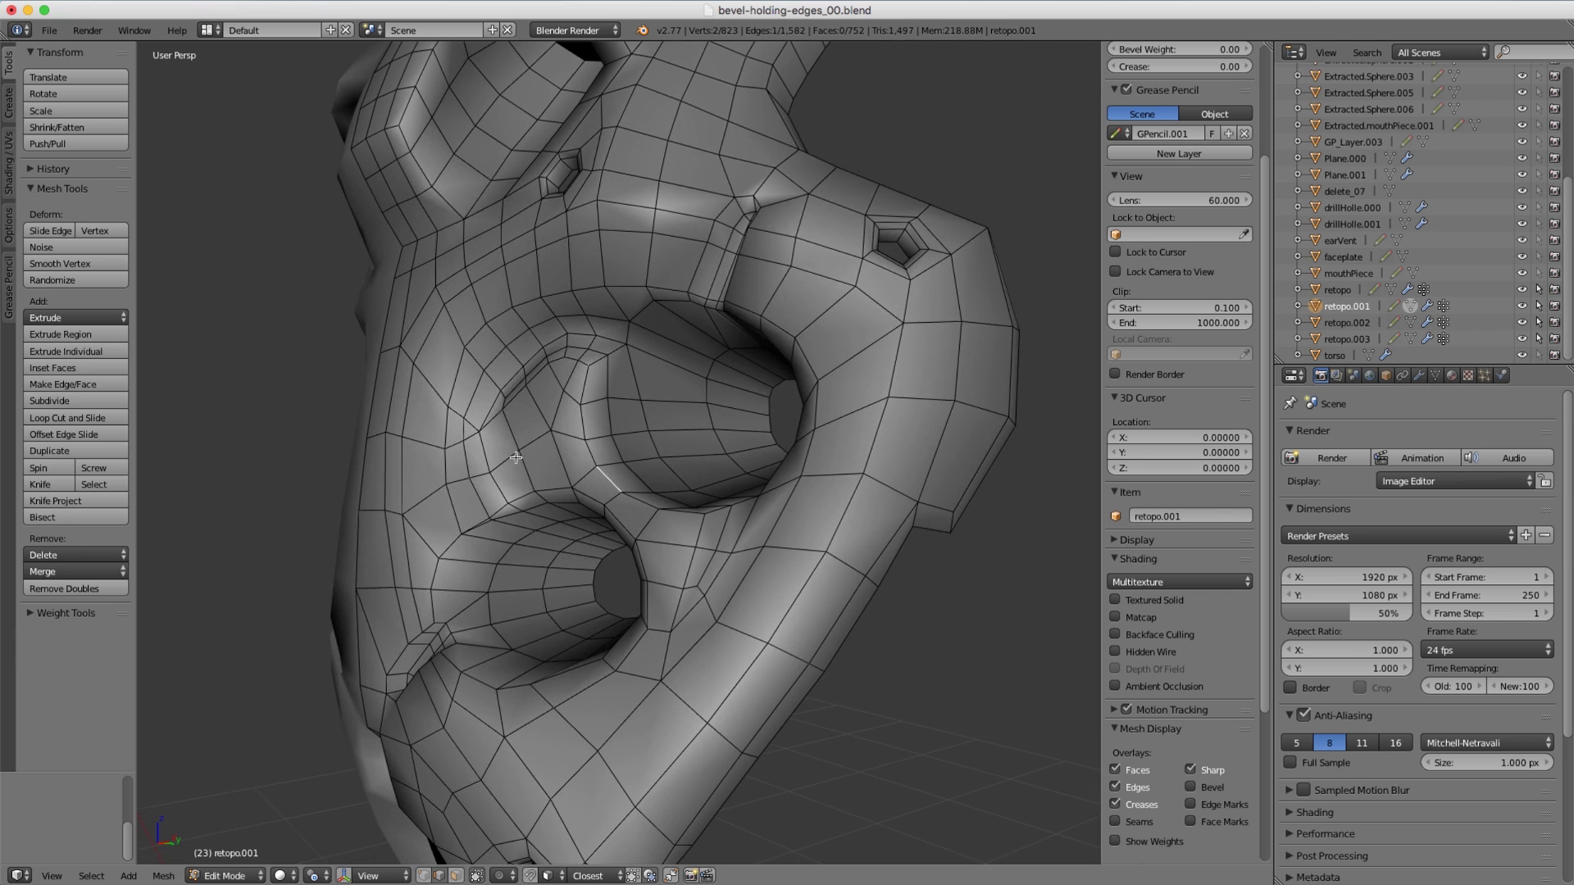
Select edges with similar Face Angles at threshold 1.000, gathering 662 edges.
left_click(91, 876)
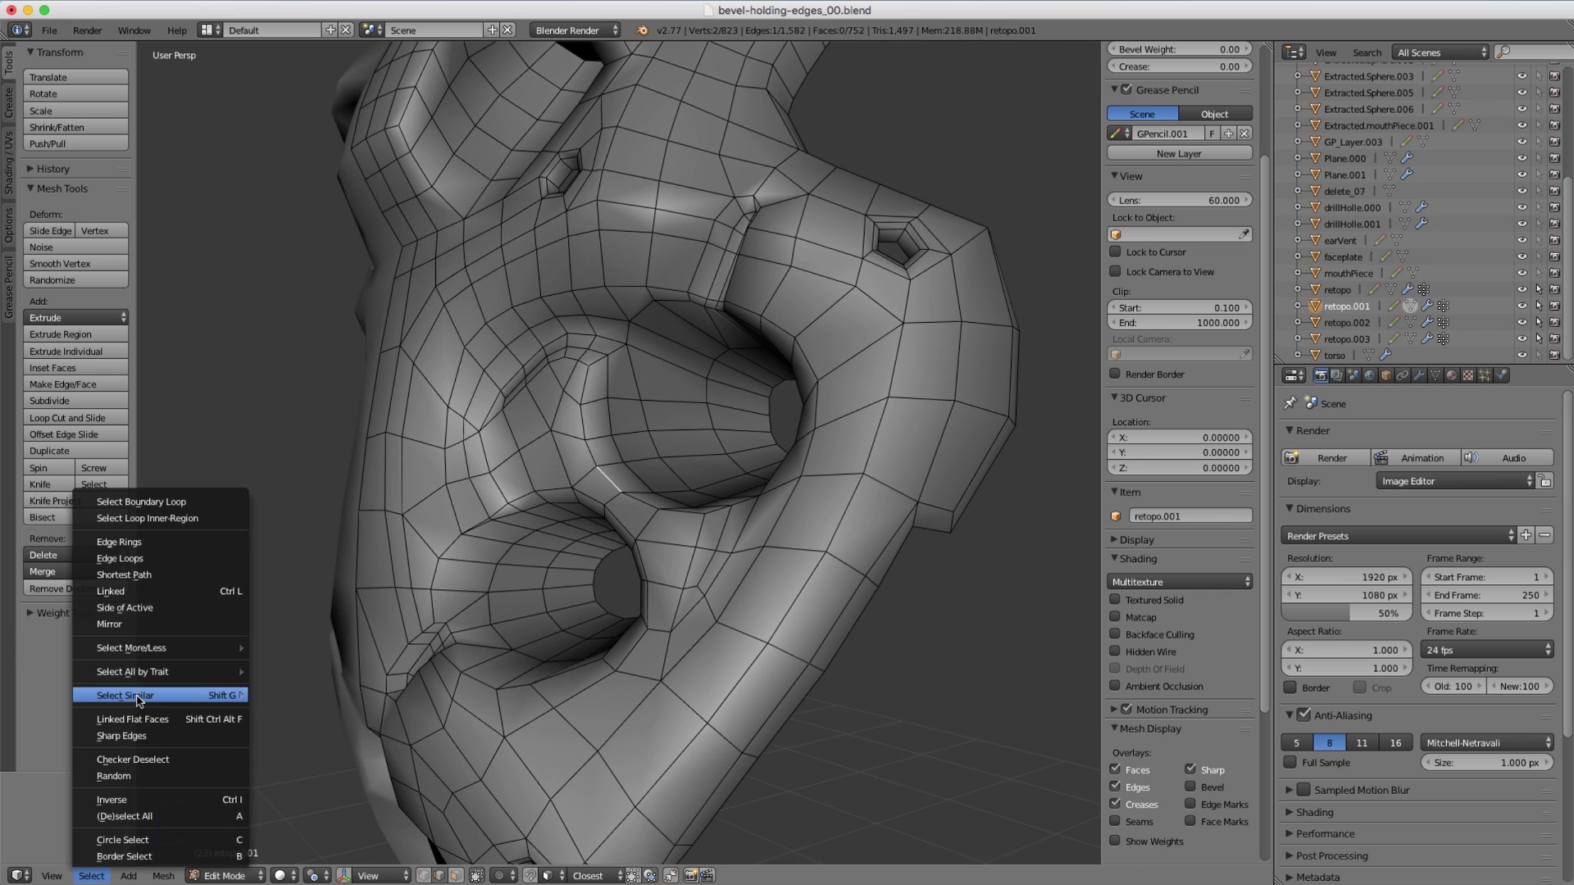
mouse_move(131, 697)
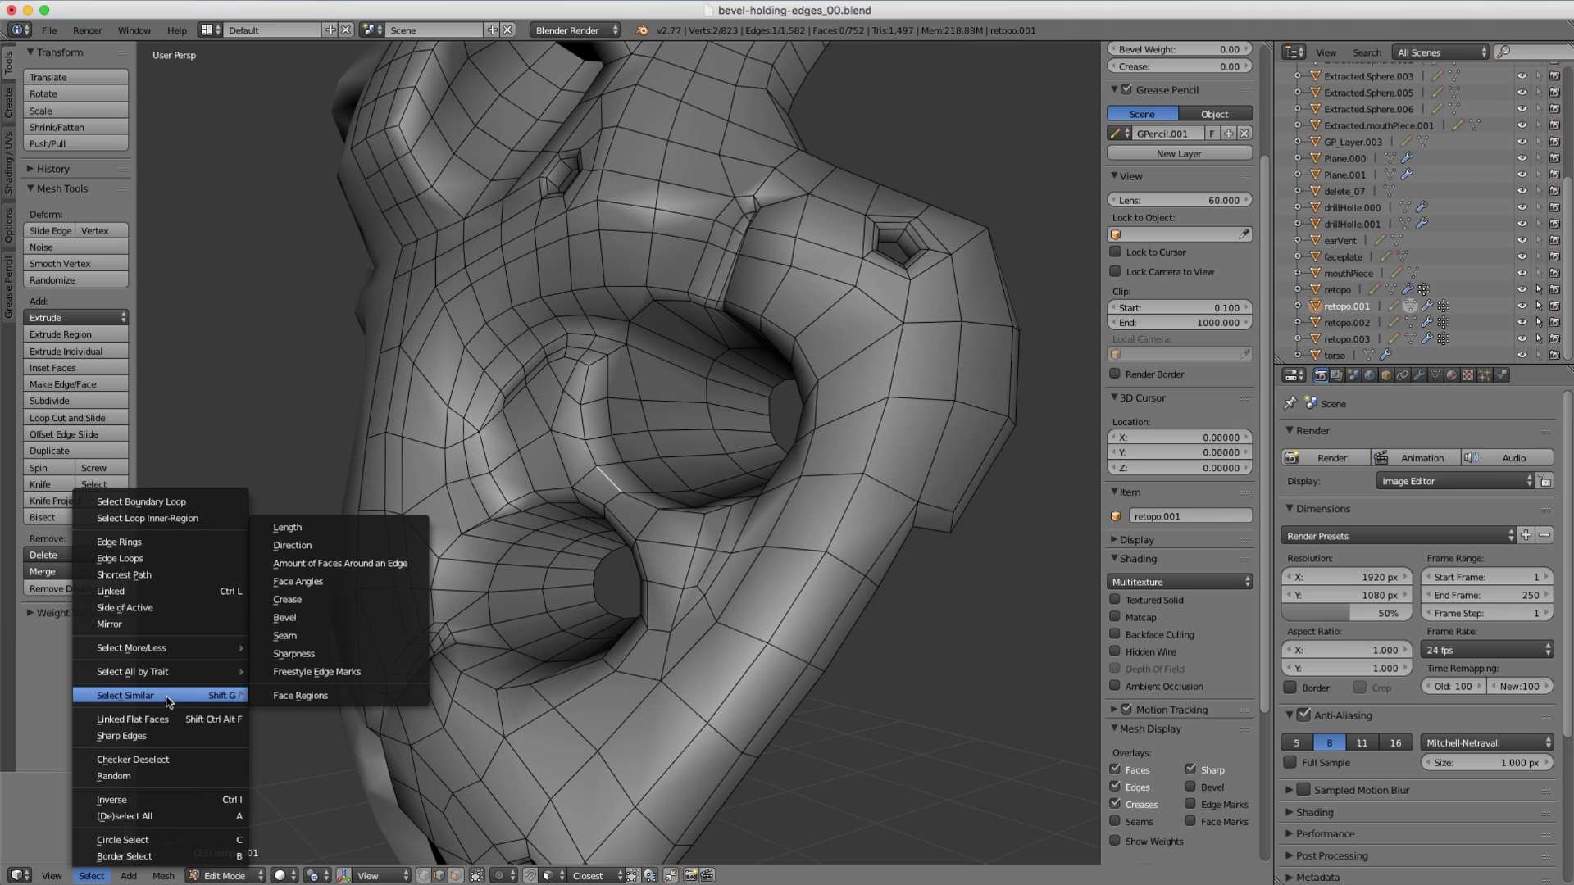
left_click(298, 581)
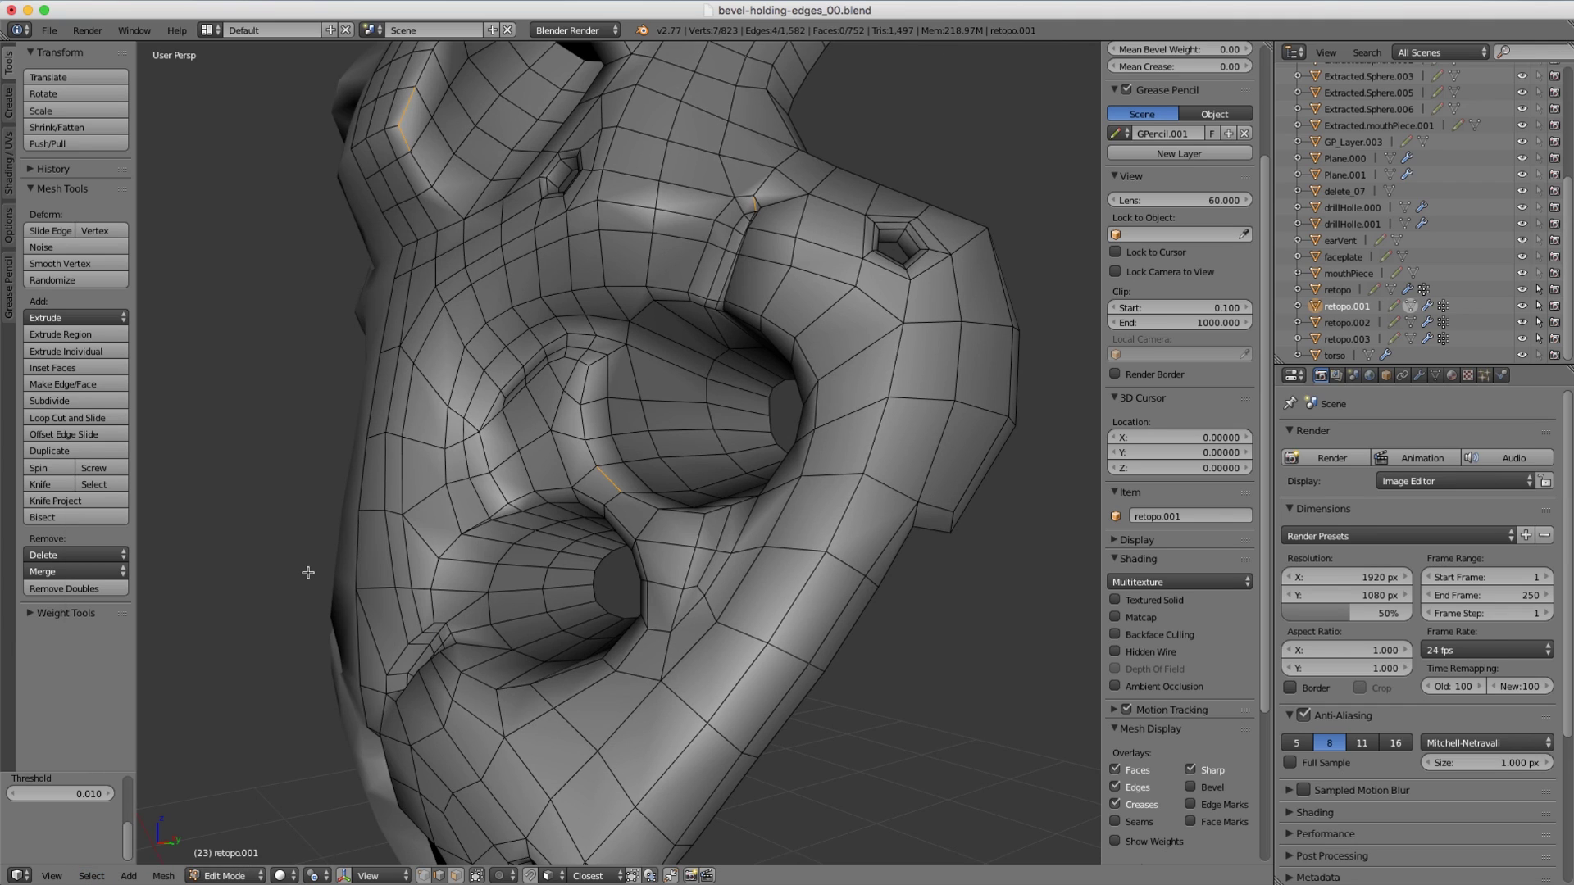
middle_click_drag(461, 405, 505, 373)
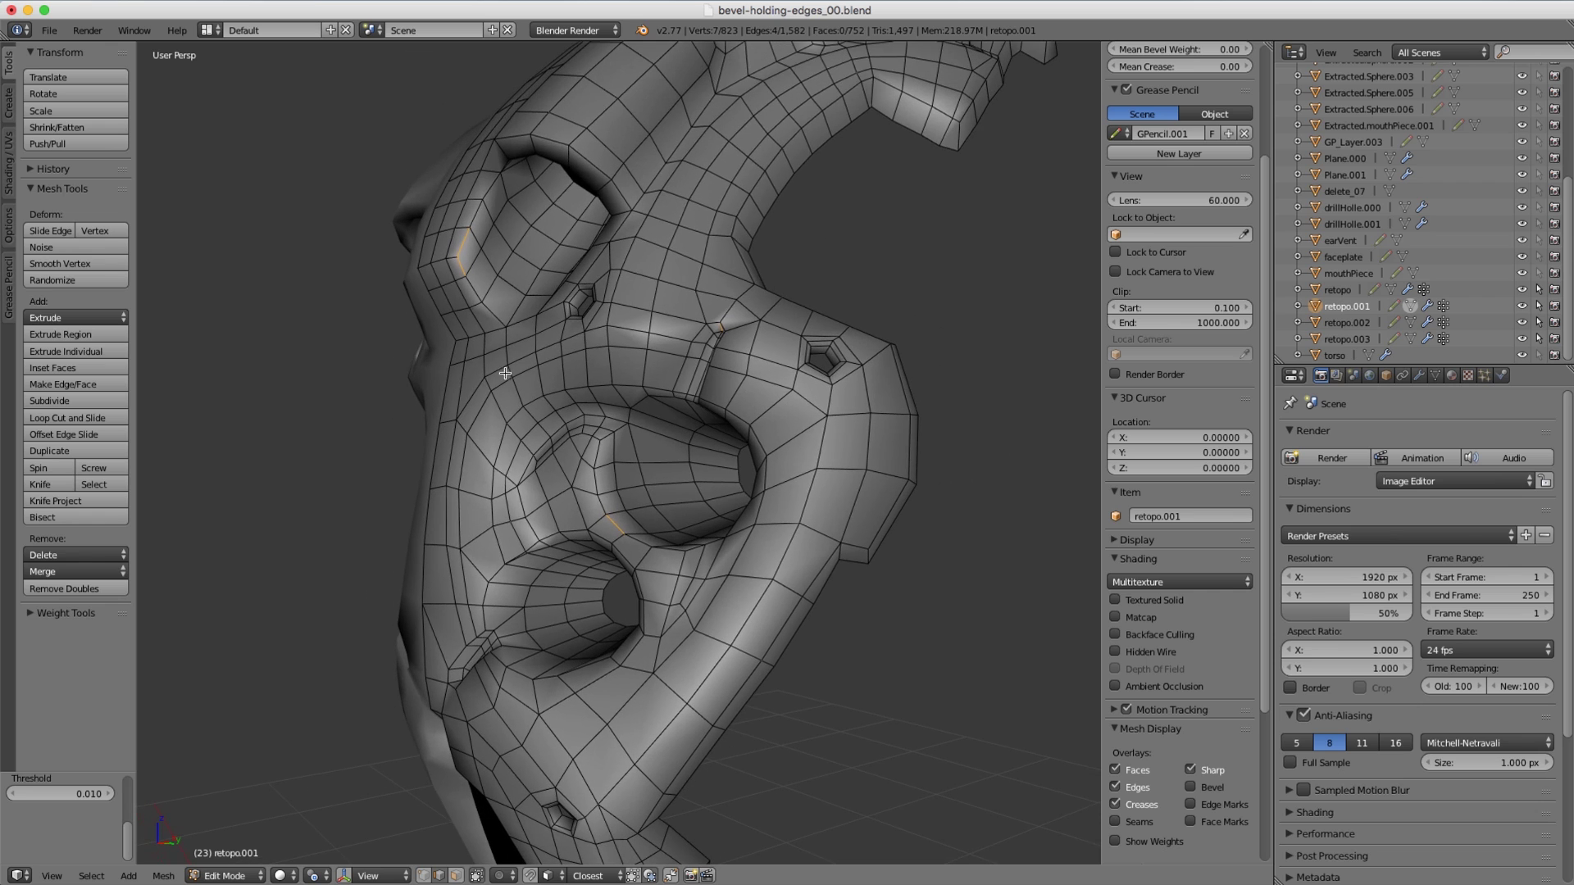
left_click_drag(129, 851, 241, 855)
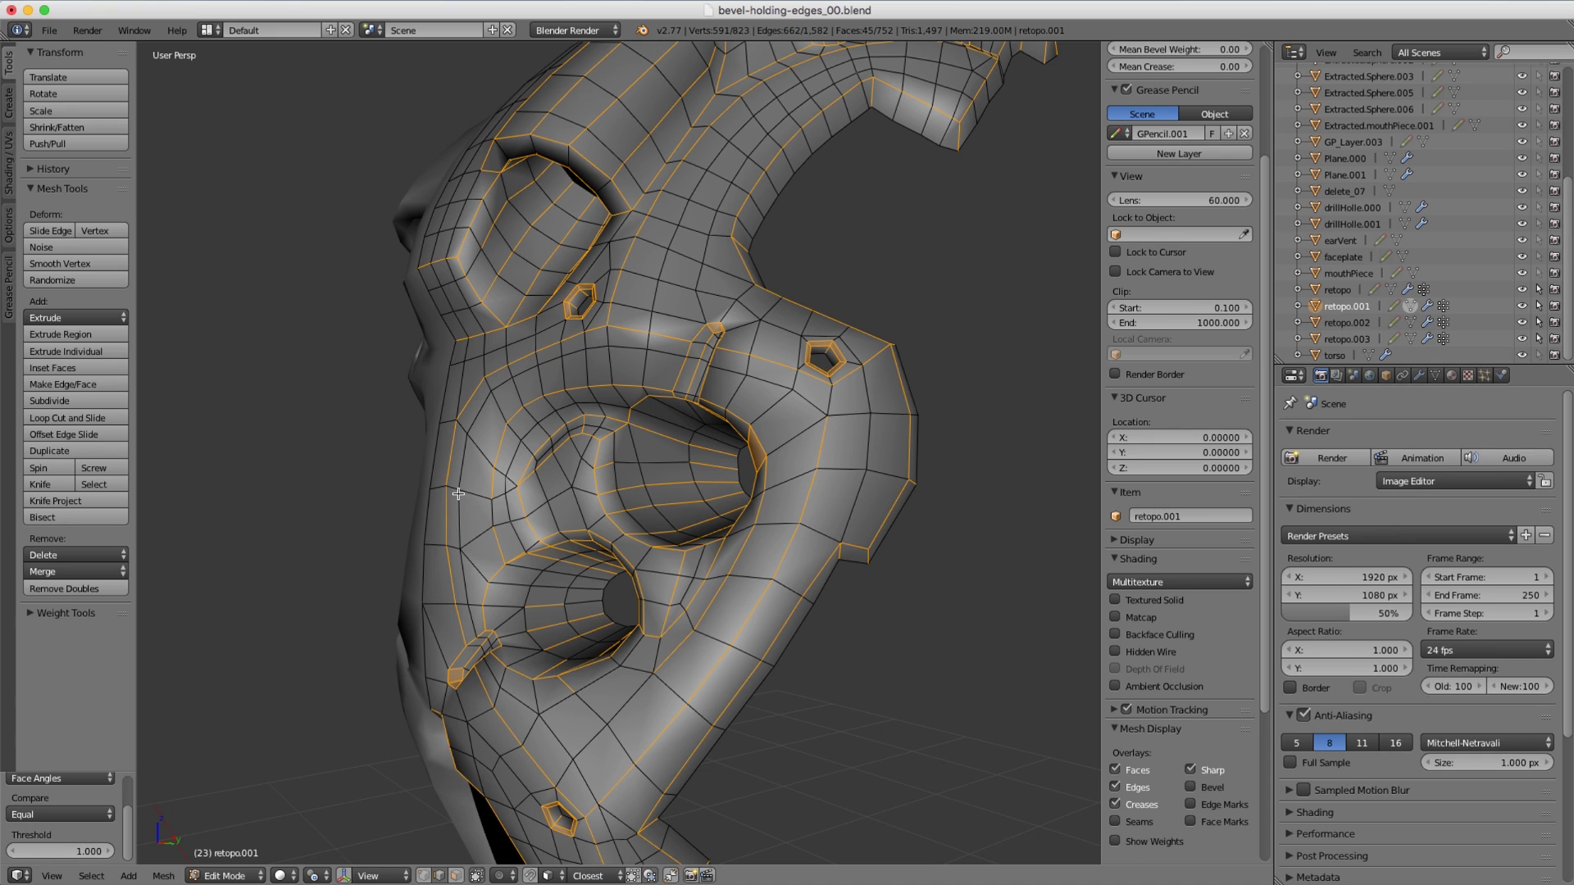
middle_click_drag(615, 470, 682, 301)
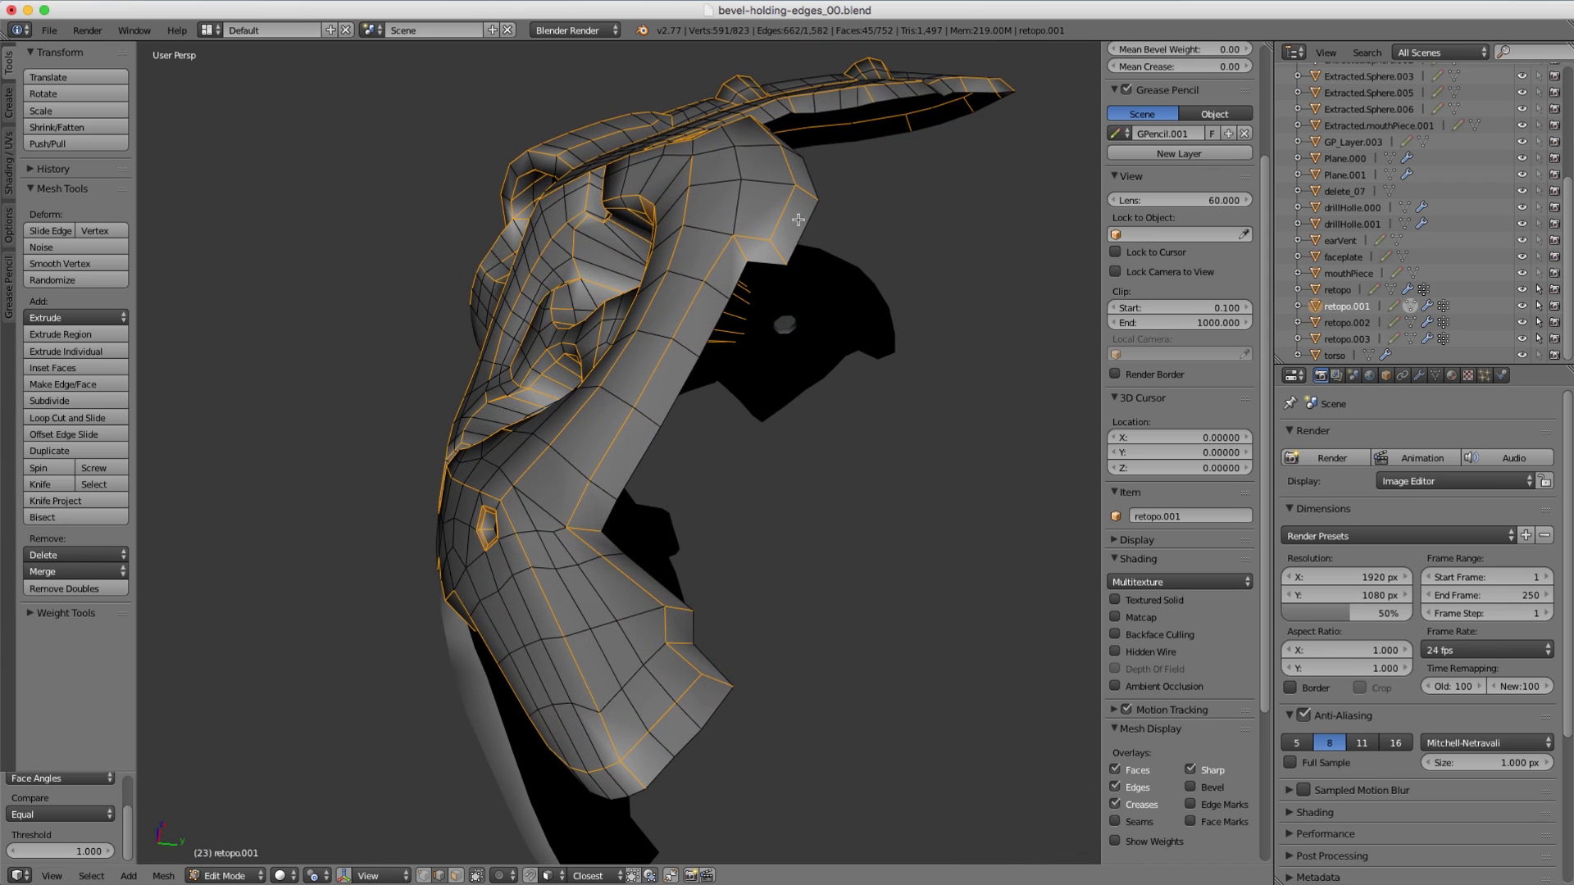
middle_click_drag(607, 499, 651, 504)
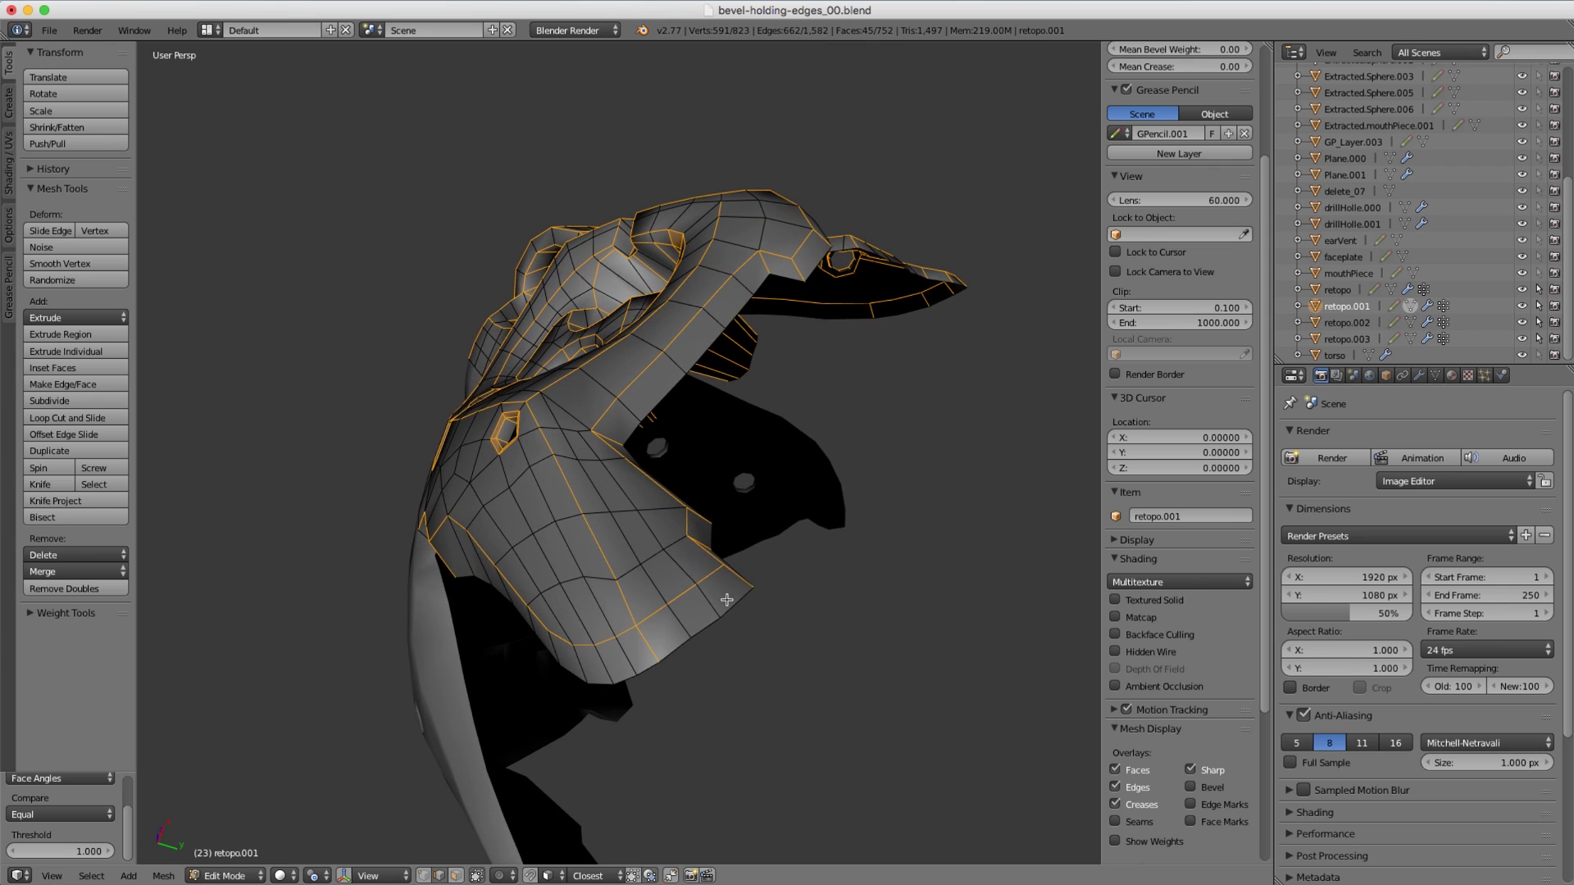
middle_click_drag(570, 610, 698, 660)
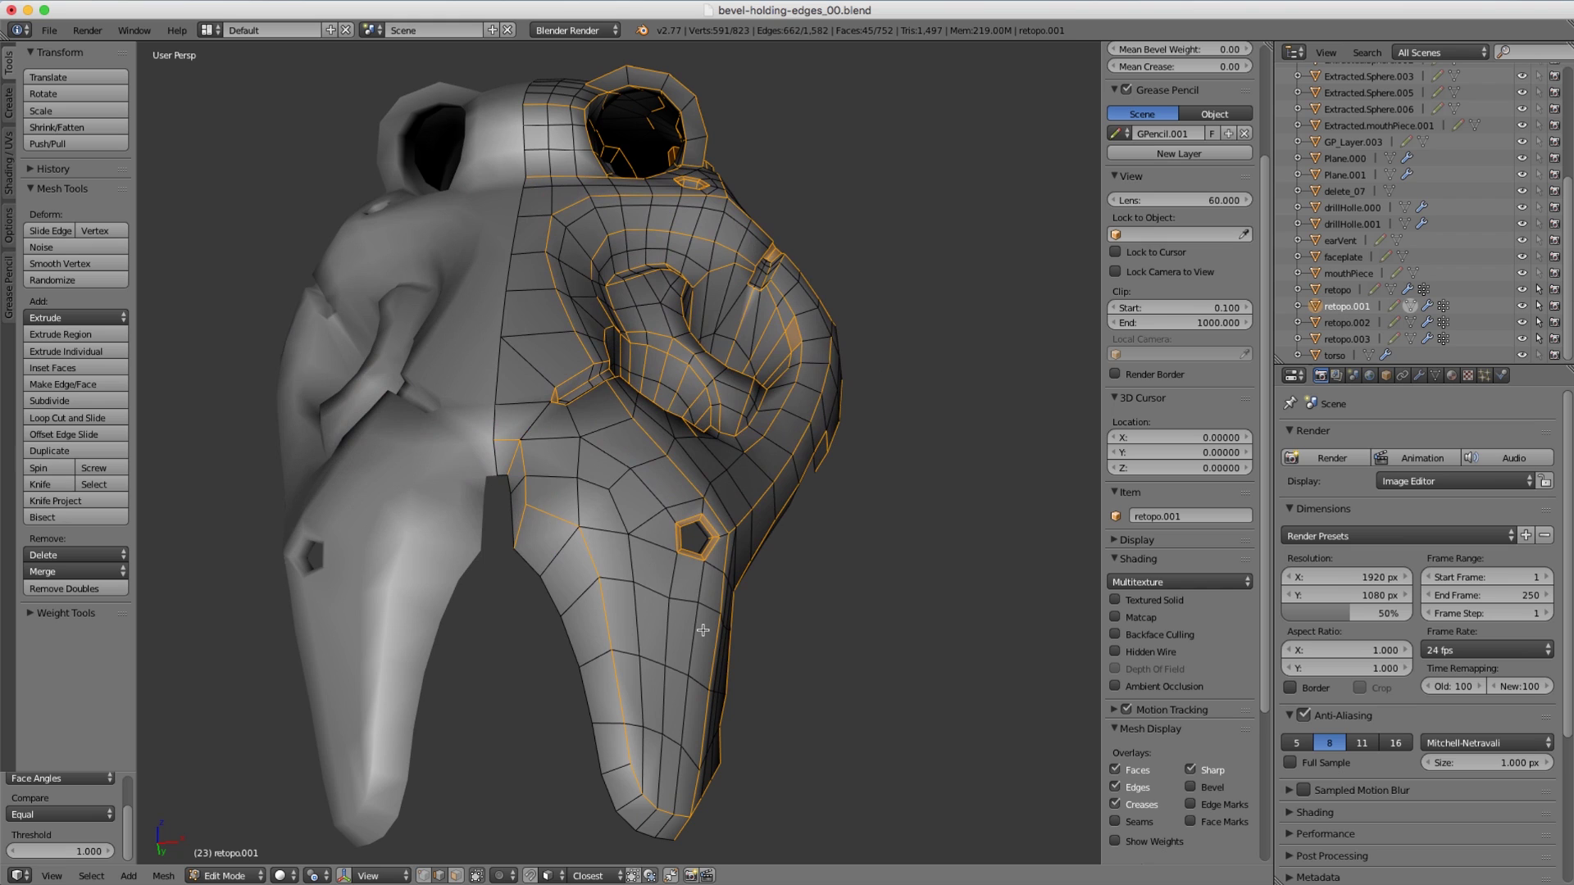
middle_click_drag(656, 508, 605, 446)
scroll(580, 552, "up", 3)
scroll(573, 529, "up", 2)
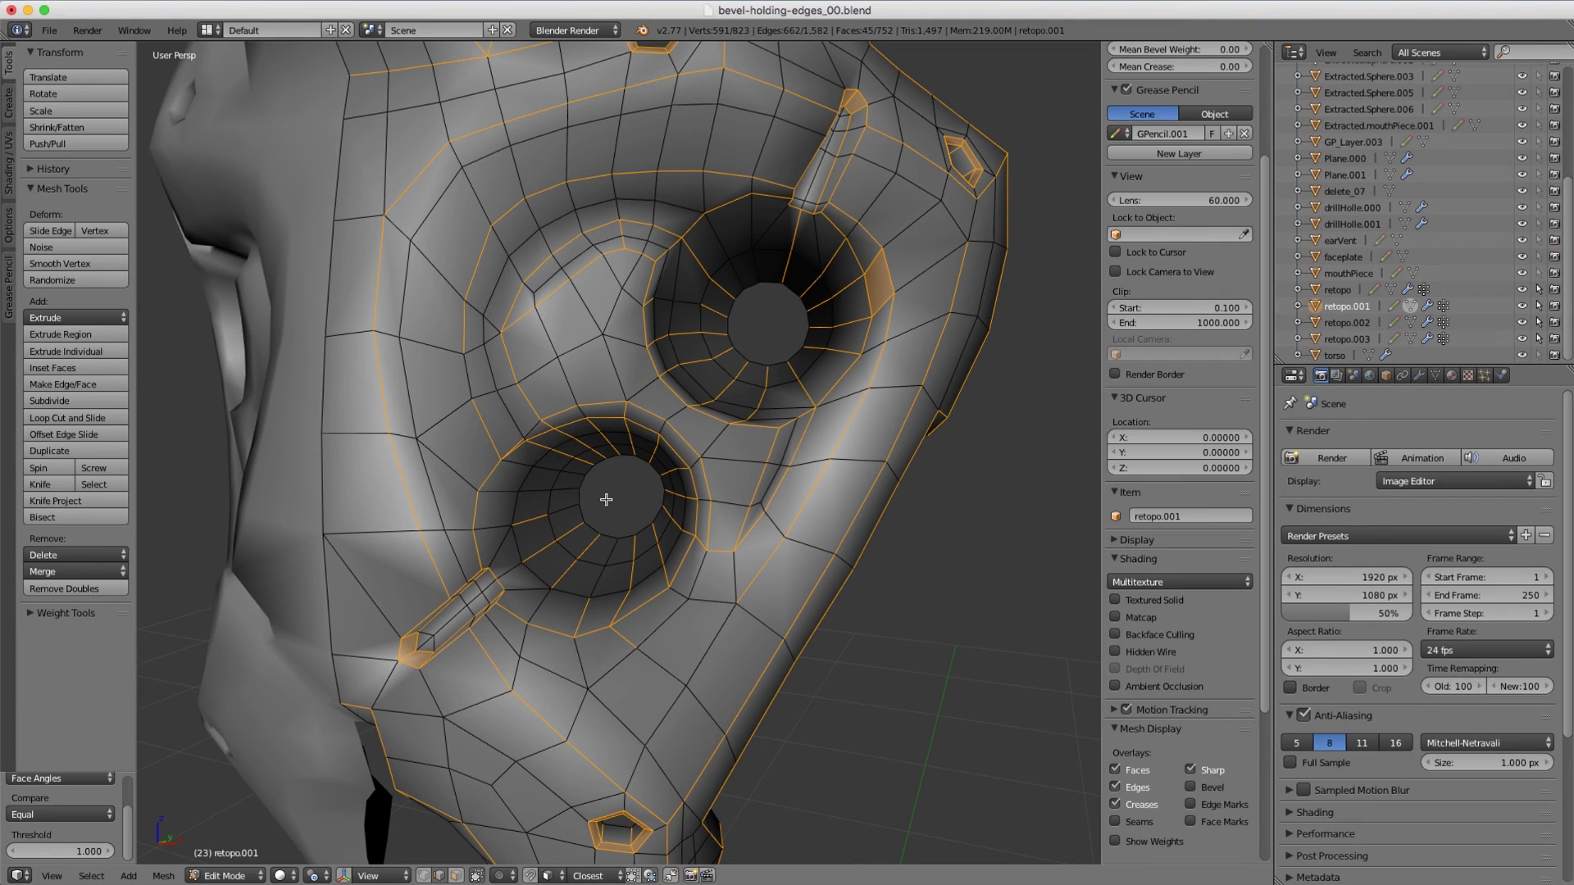
Circle-deselect the lower hole's inner edges and add one more rim edge.
key("c")
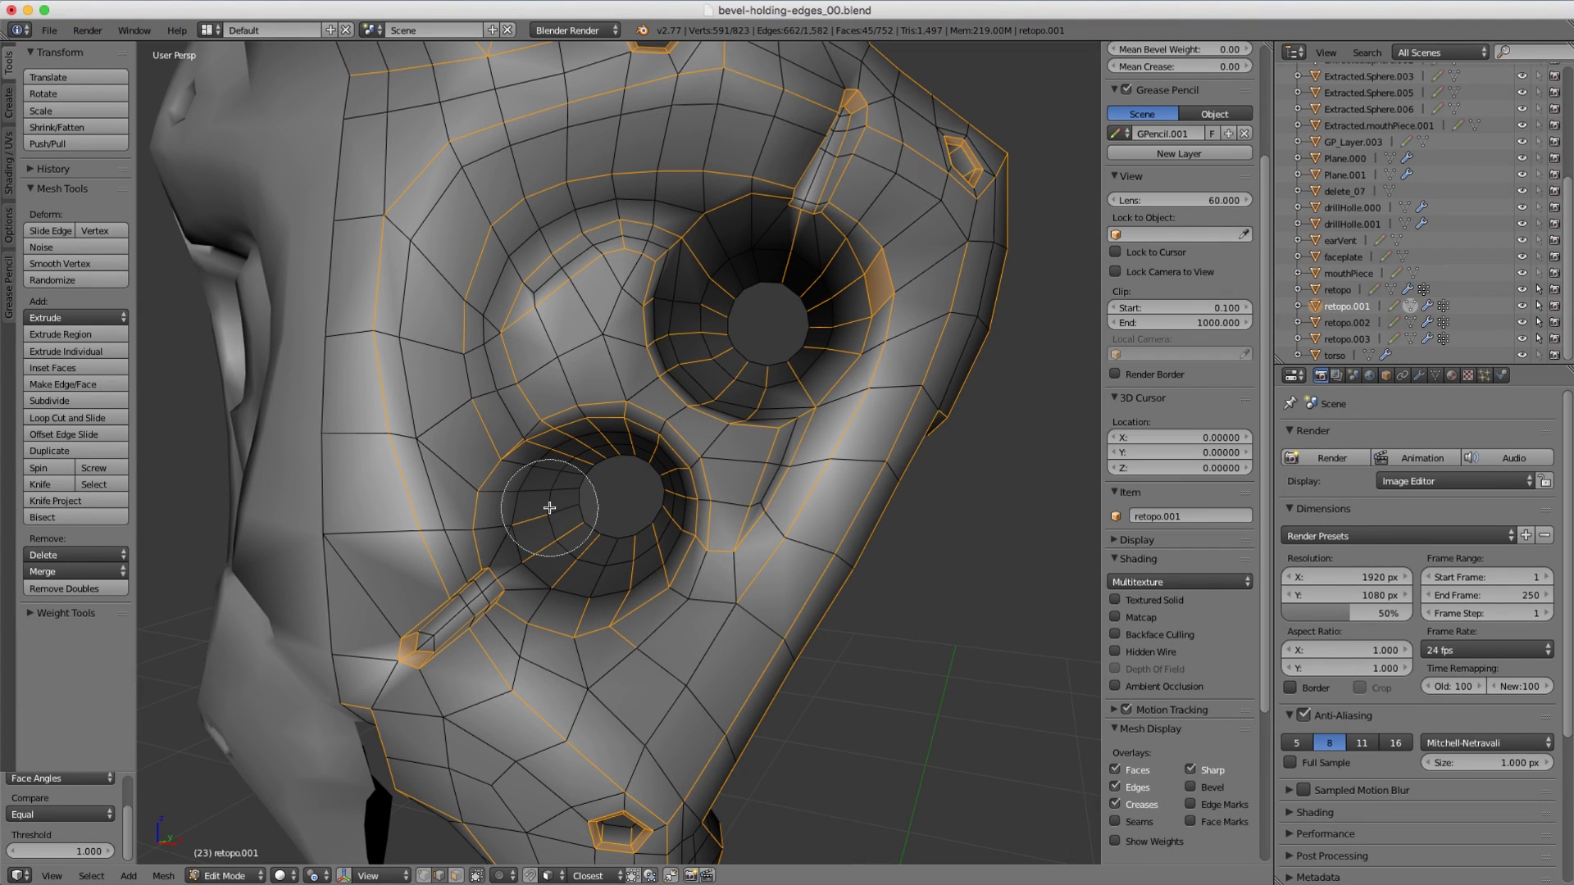
mouse_move(549, 508)
middle_mouse_down()
mouse_move(573, 555)
mouse_move(619, 538)
mouse_move(636, 499)
mouse_move(590, 473)
mouse_move(631, 423)
mouse_move(573, 408)
middle_mouse_up()
key("Escape")
middle_click_drag(468, 377, 558, 443, "shift")
middle_click_drag(558, 443, 555, 491, "ctrl")
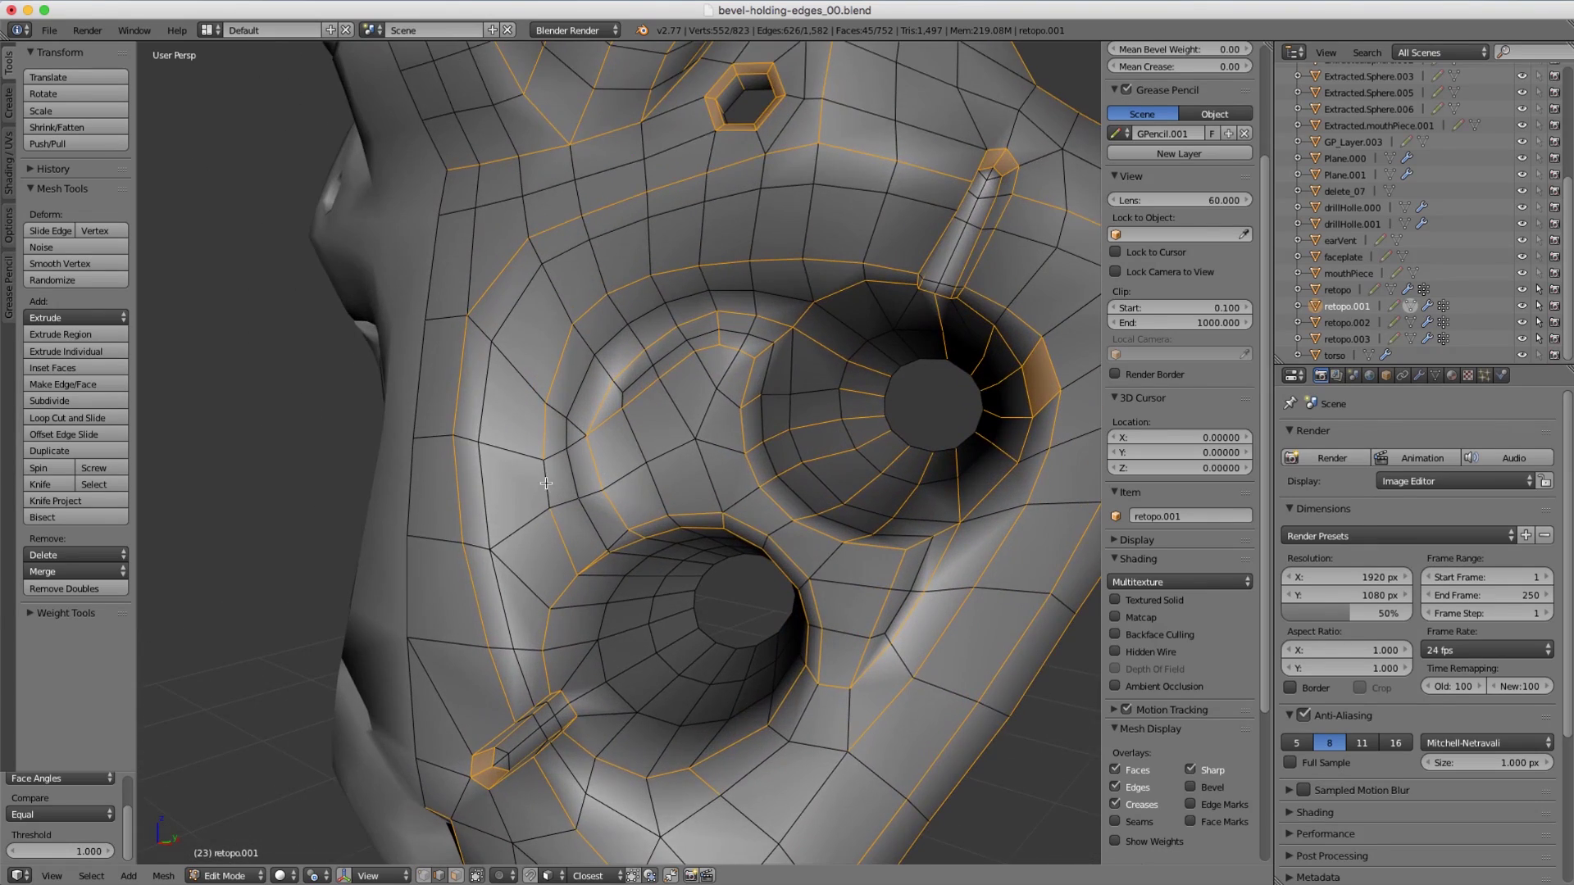
right_click(546, 483, "shift")
middle_click_drag(644, 377, 625, 413)
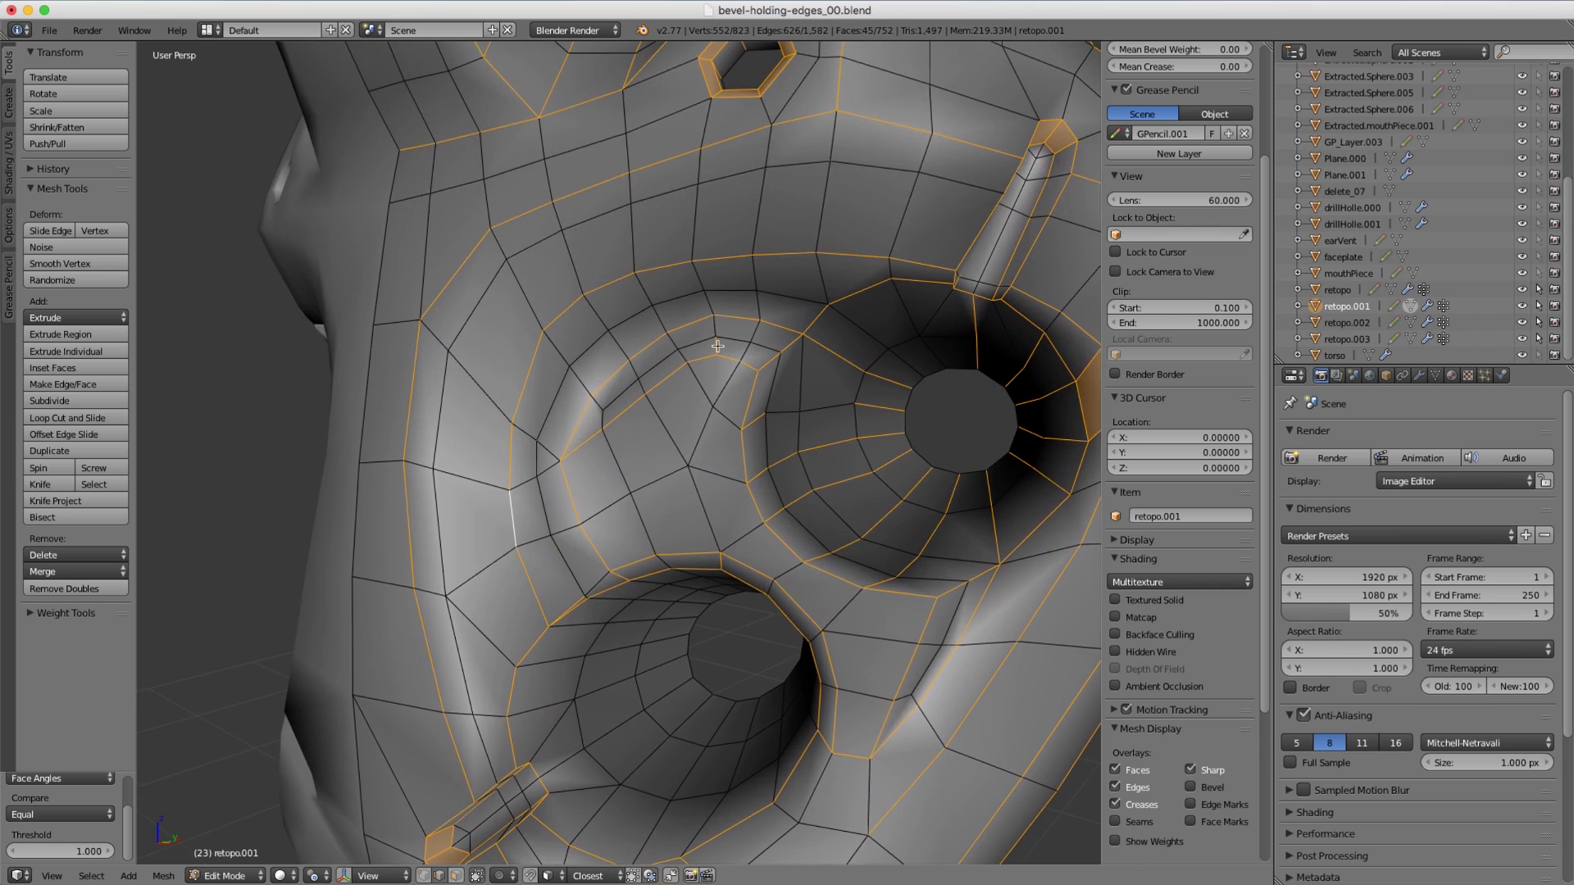
mouse_move(718, 345)
middle_mouse_down()
mouse_move(623, 433)
mouse_move(660, 507)
mouse_move(701, 464)
mouse_move(727, 478)
middle_mouse_up()
Deselect the inner hole edges, add two rim edges, and drop the pentagon hole's radial edges.
key("c")
right_click(728, 480)
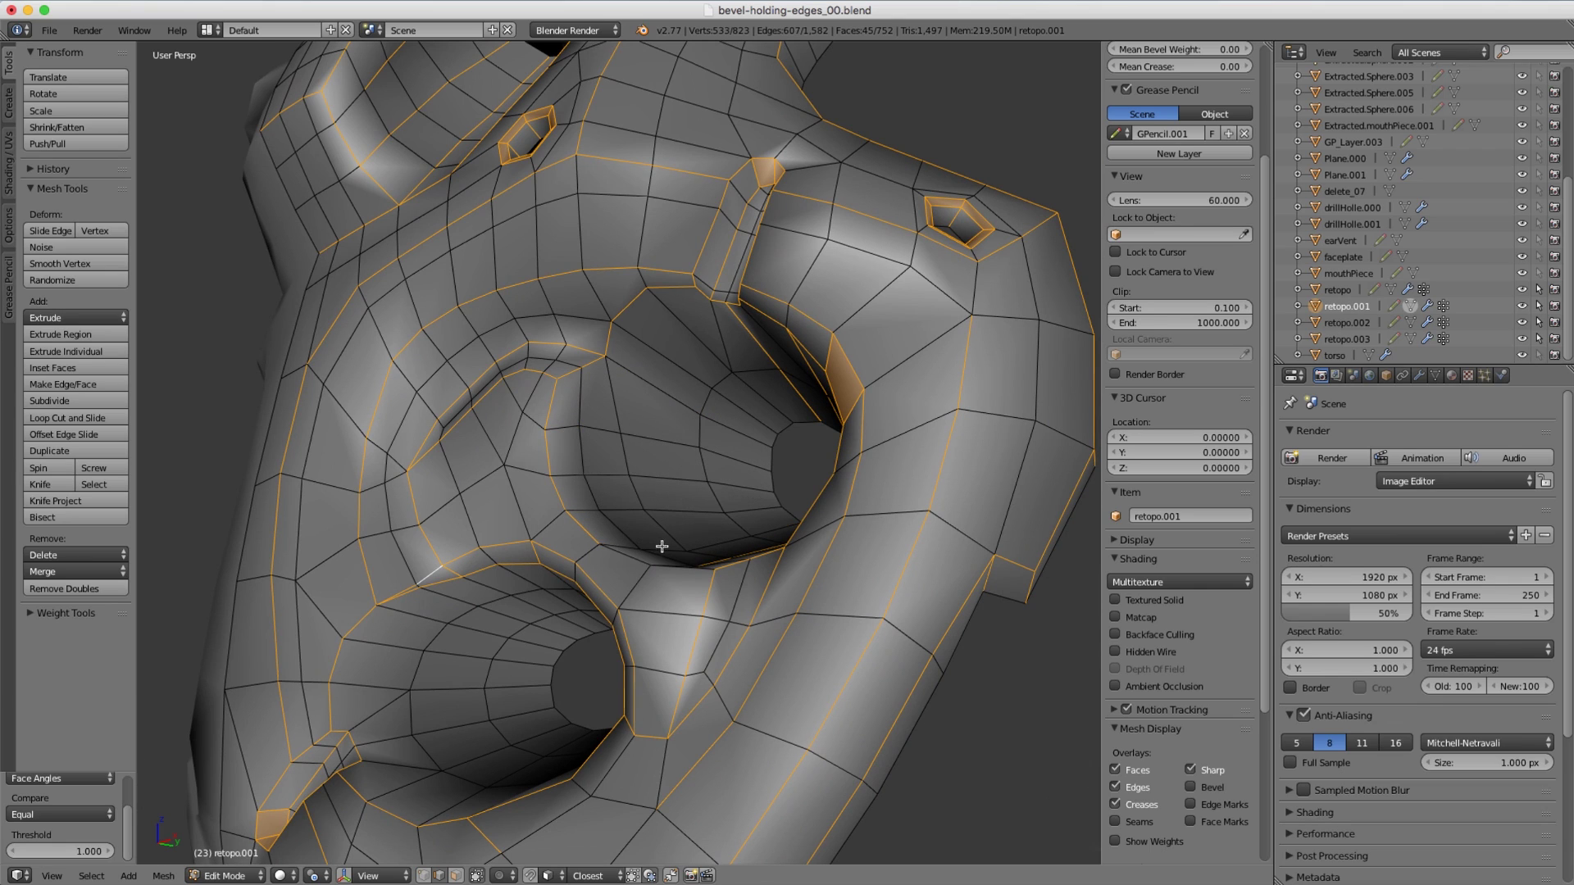
right_click(639, 558, "shift")
right_click(682, 568, "shift")
middle_click_drag(853, 308, 772, 397)
right_click(757, 355, "ctrl+alt+shift")
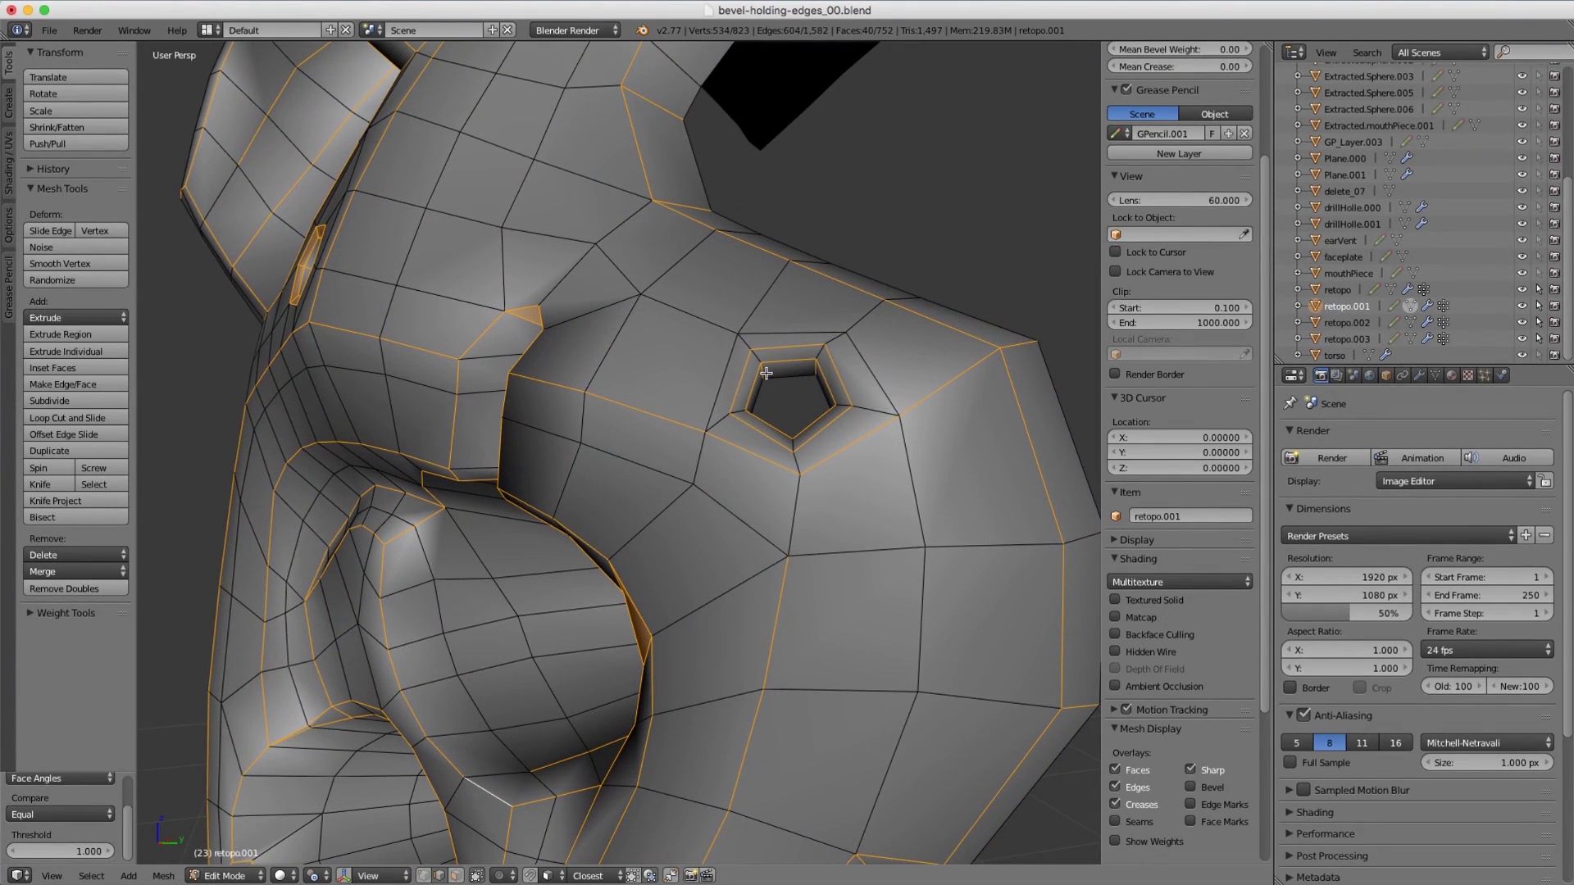
scroll(667, 331, "down", 2)
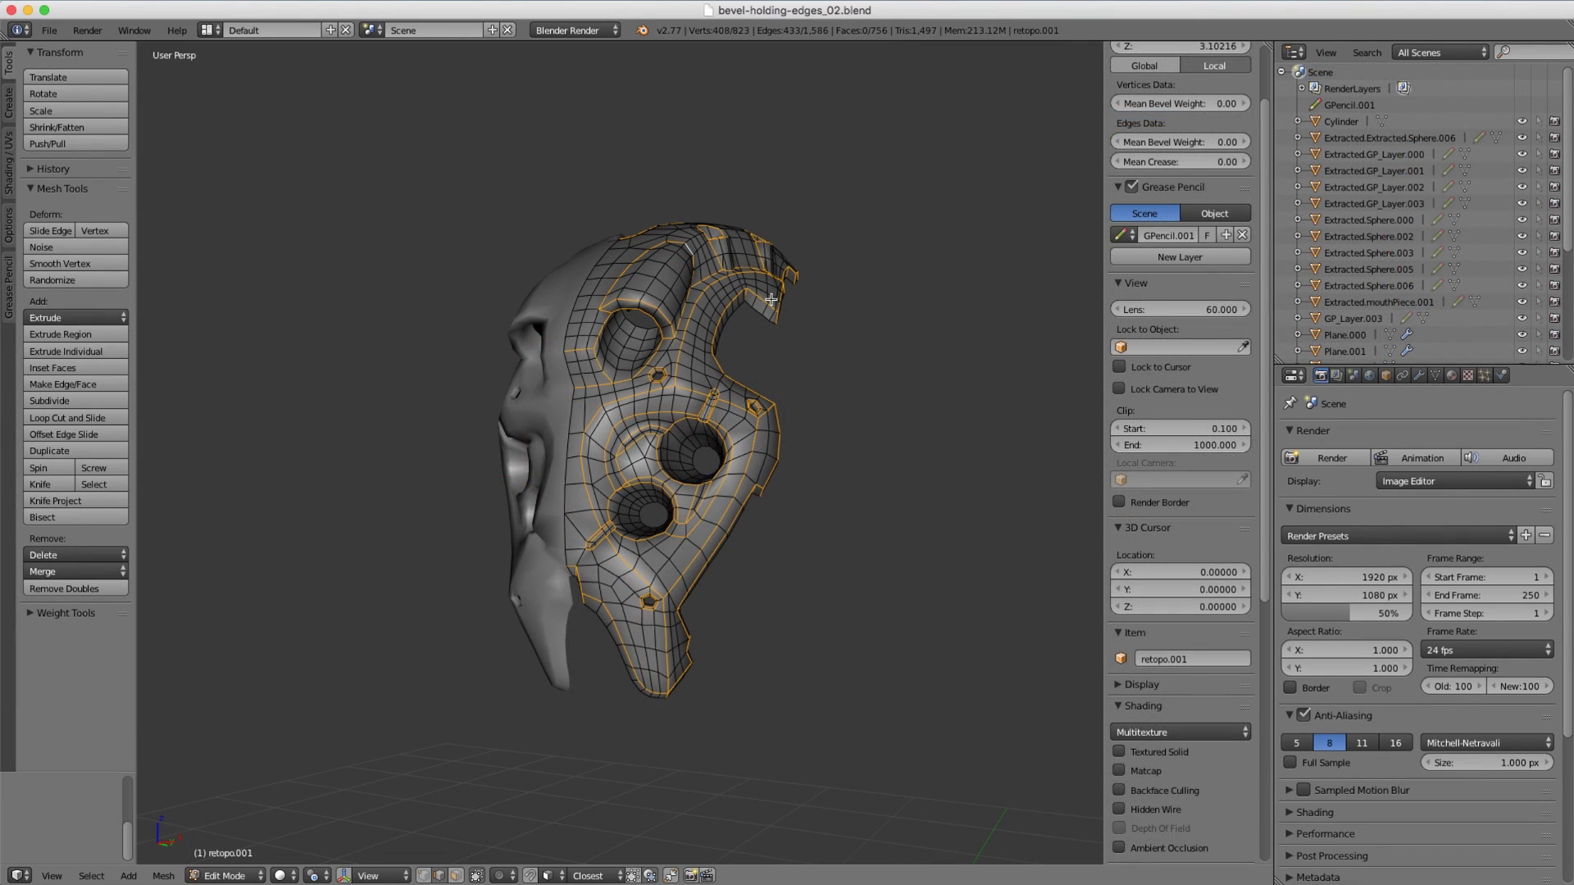
Bevel the selected edges with a narrow offset, 2 segments and profile 1.000.
scroll(773, 295, "up", 3)
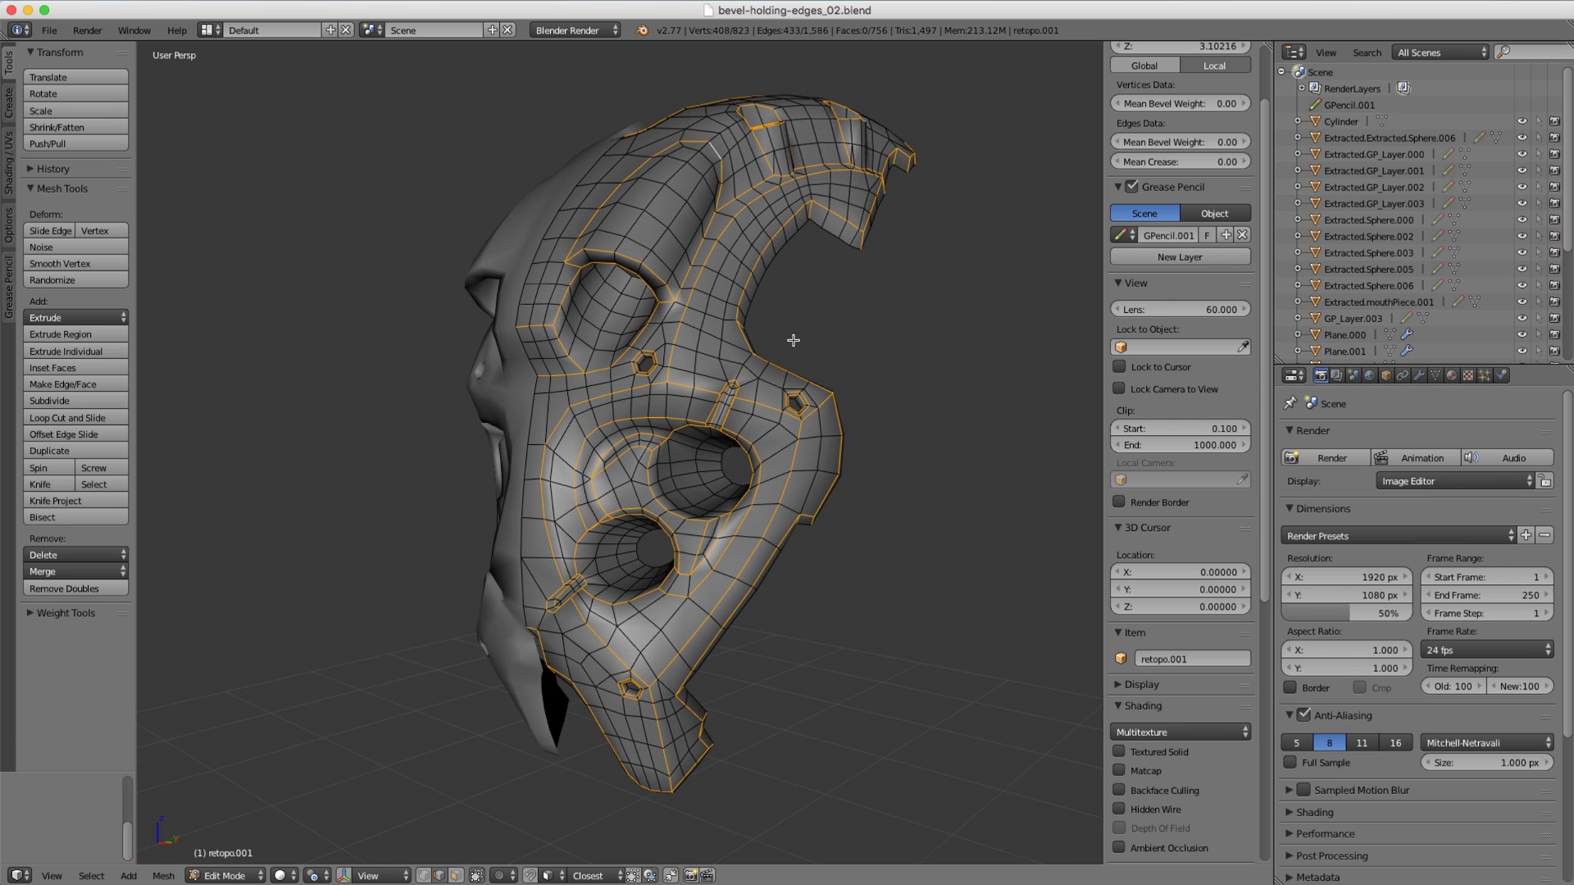
key("ctrl+b")
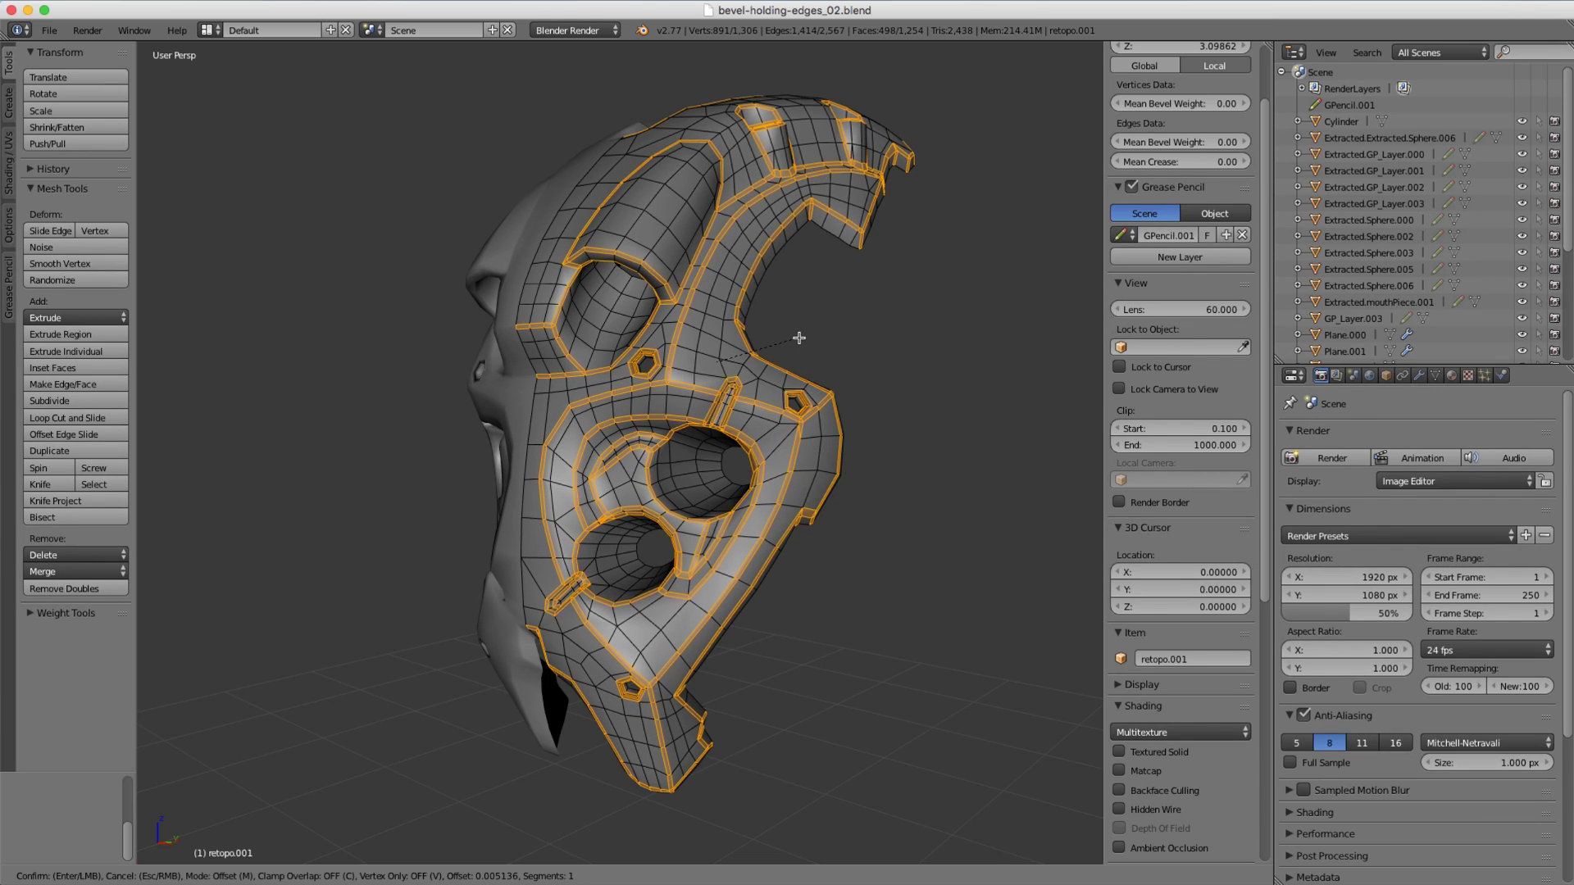
left_click(799, 338)
scroll(753, 412, "up", 3)
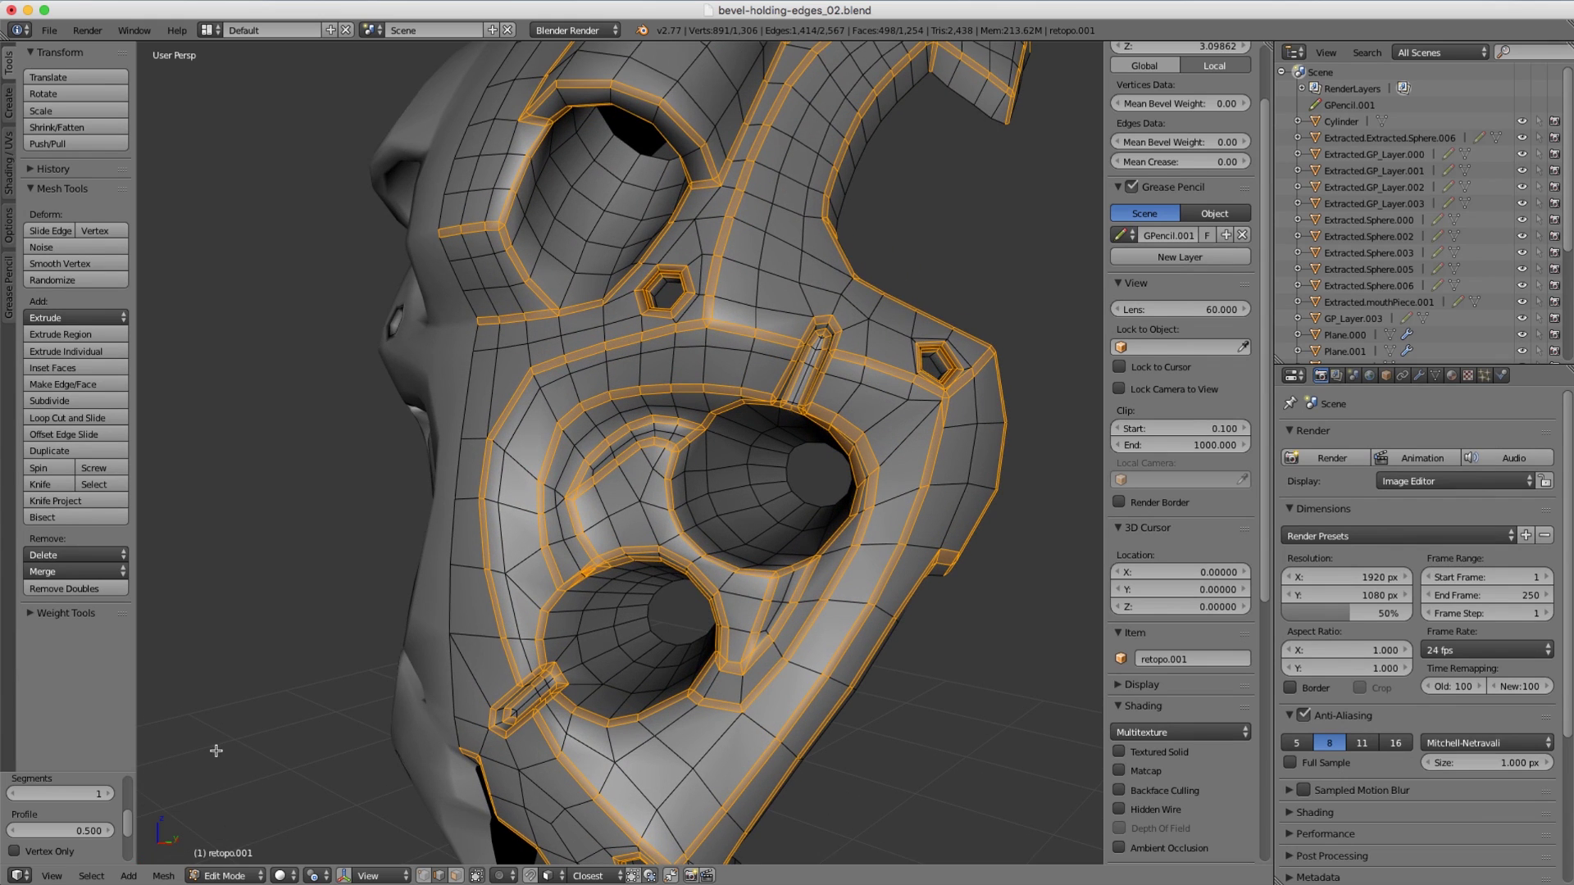
left_click(107, 795)
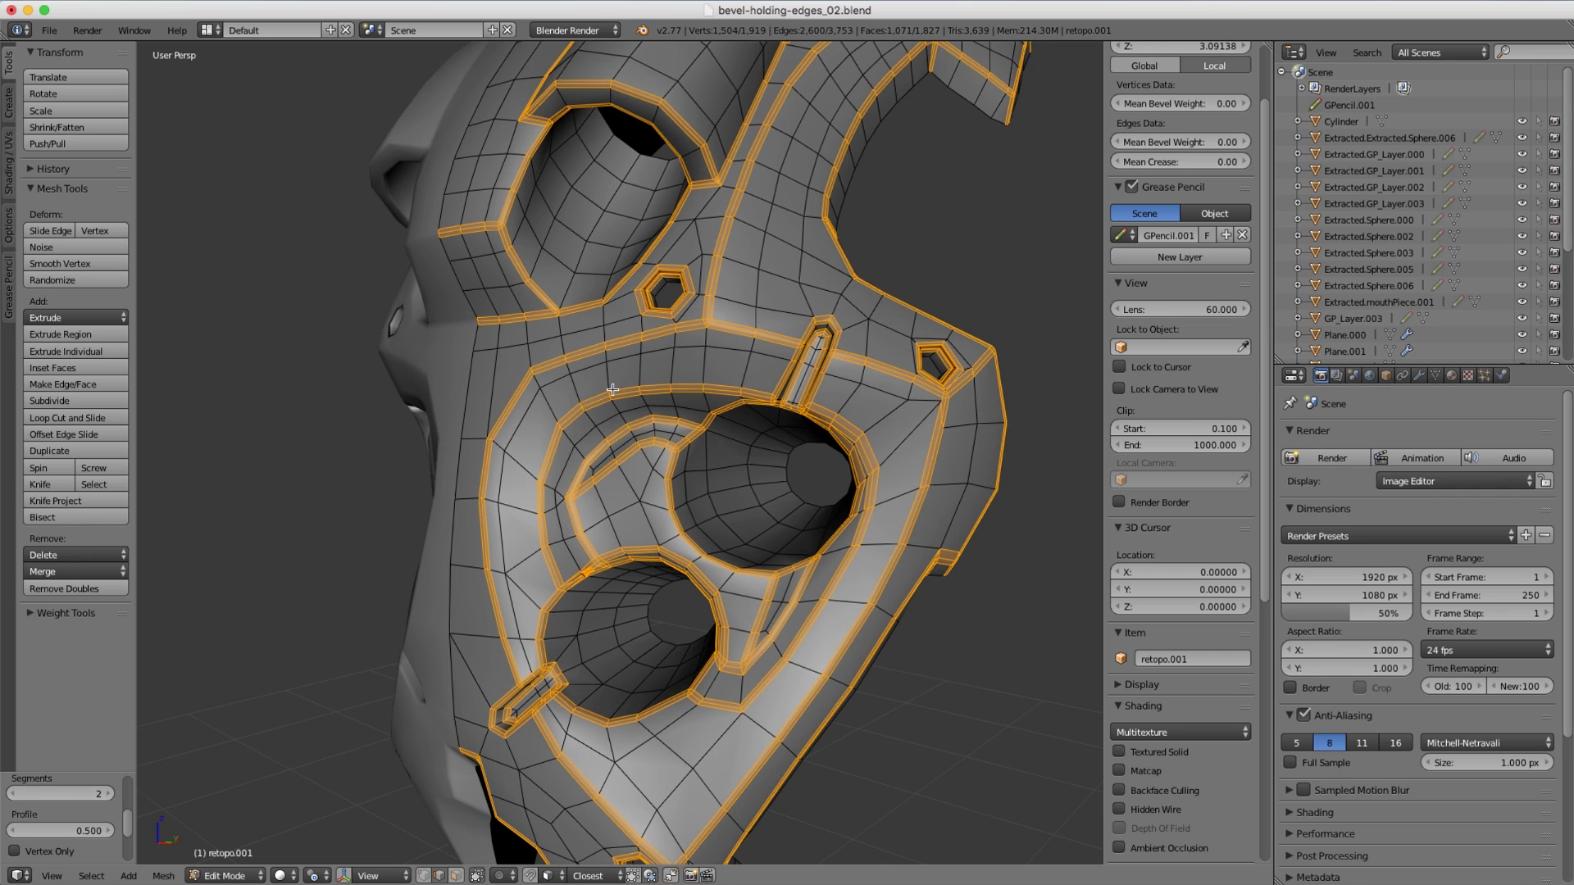
middle_click_drag(662, 288, 654, 410, "shift")
scroll(654, 410, "up", 4)
scroll(654, 410, "down", 1)
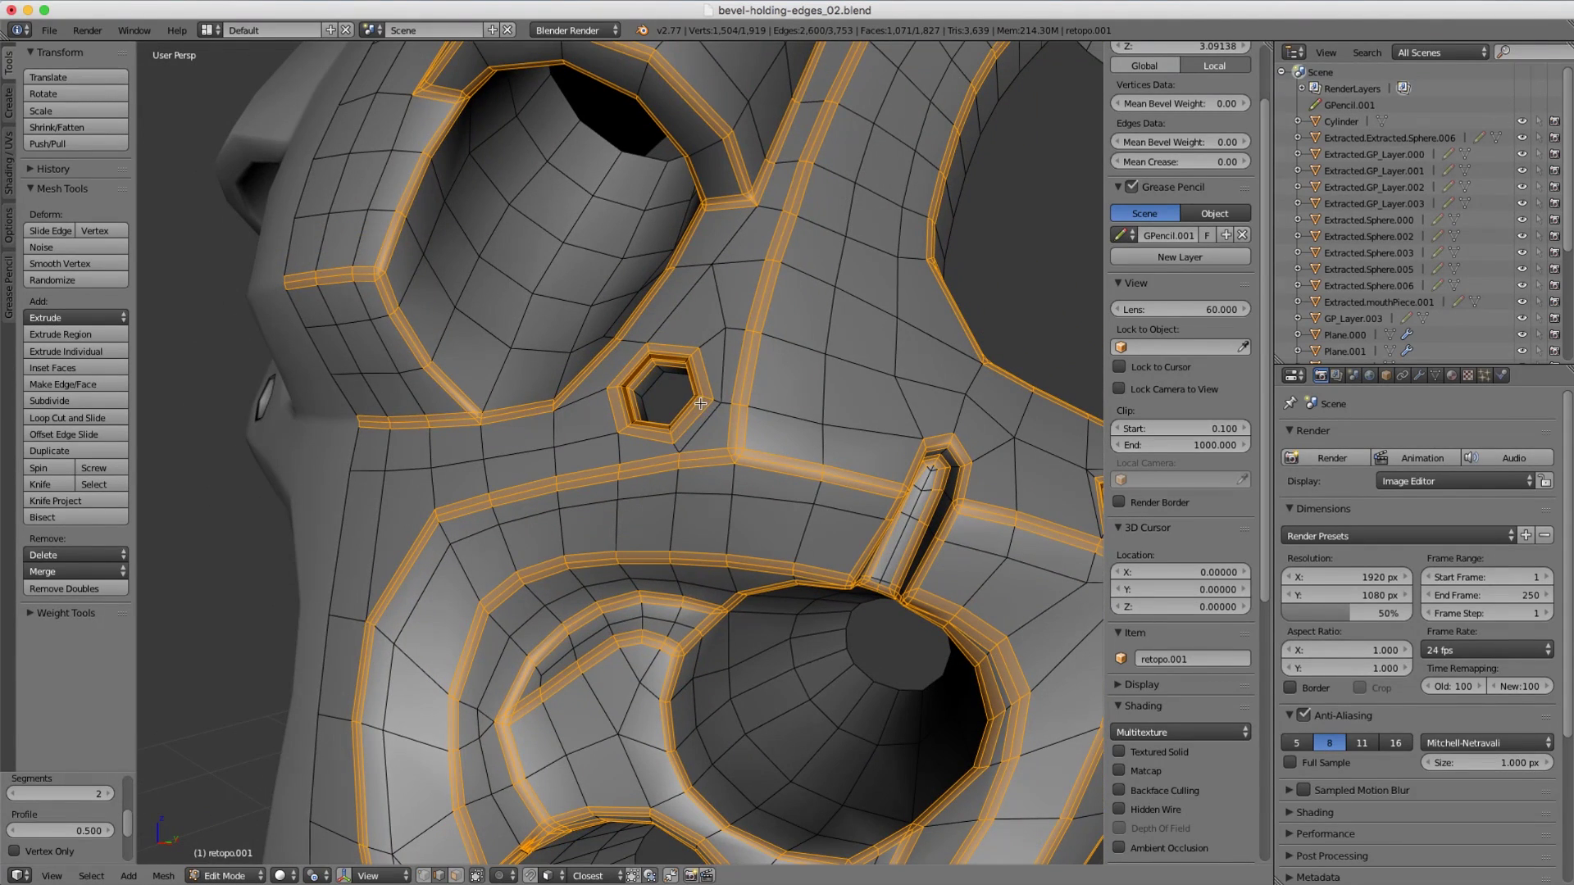
left_click(57, 831)
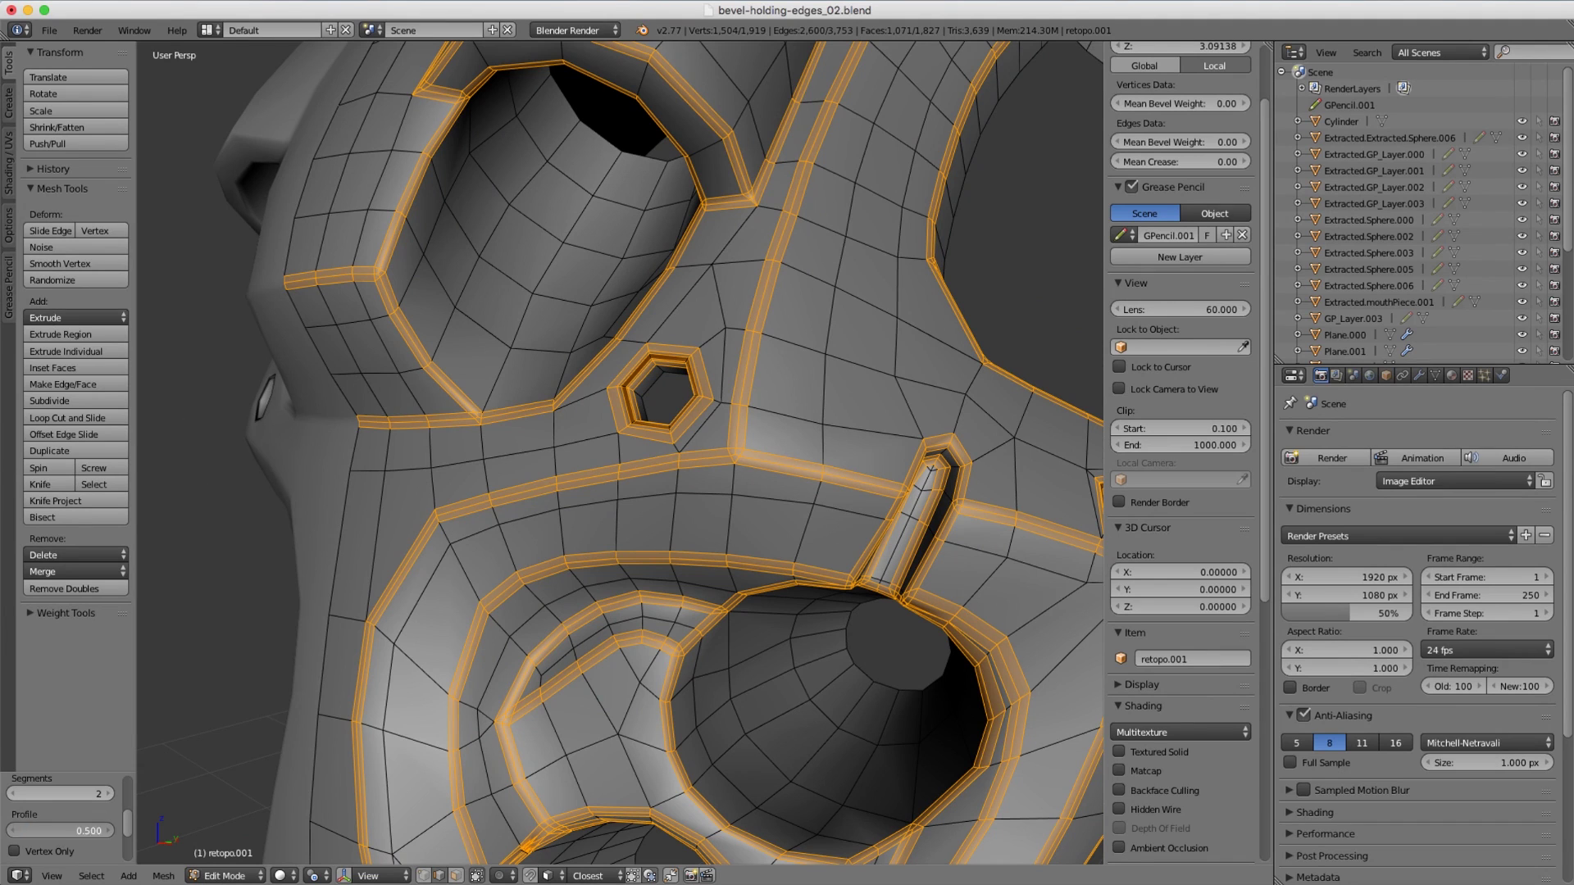
type("1")
key("Return")
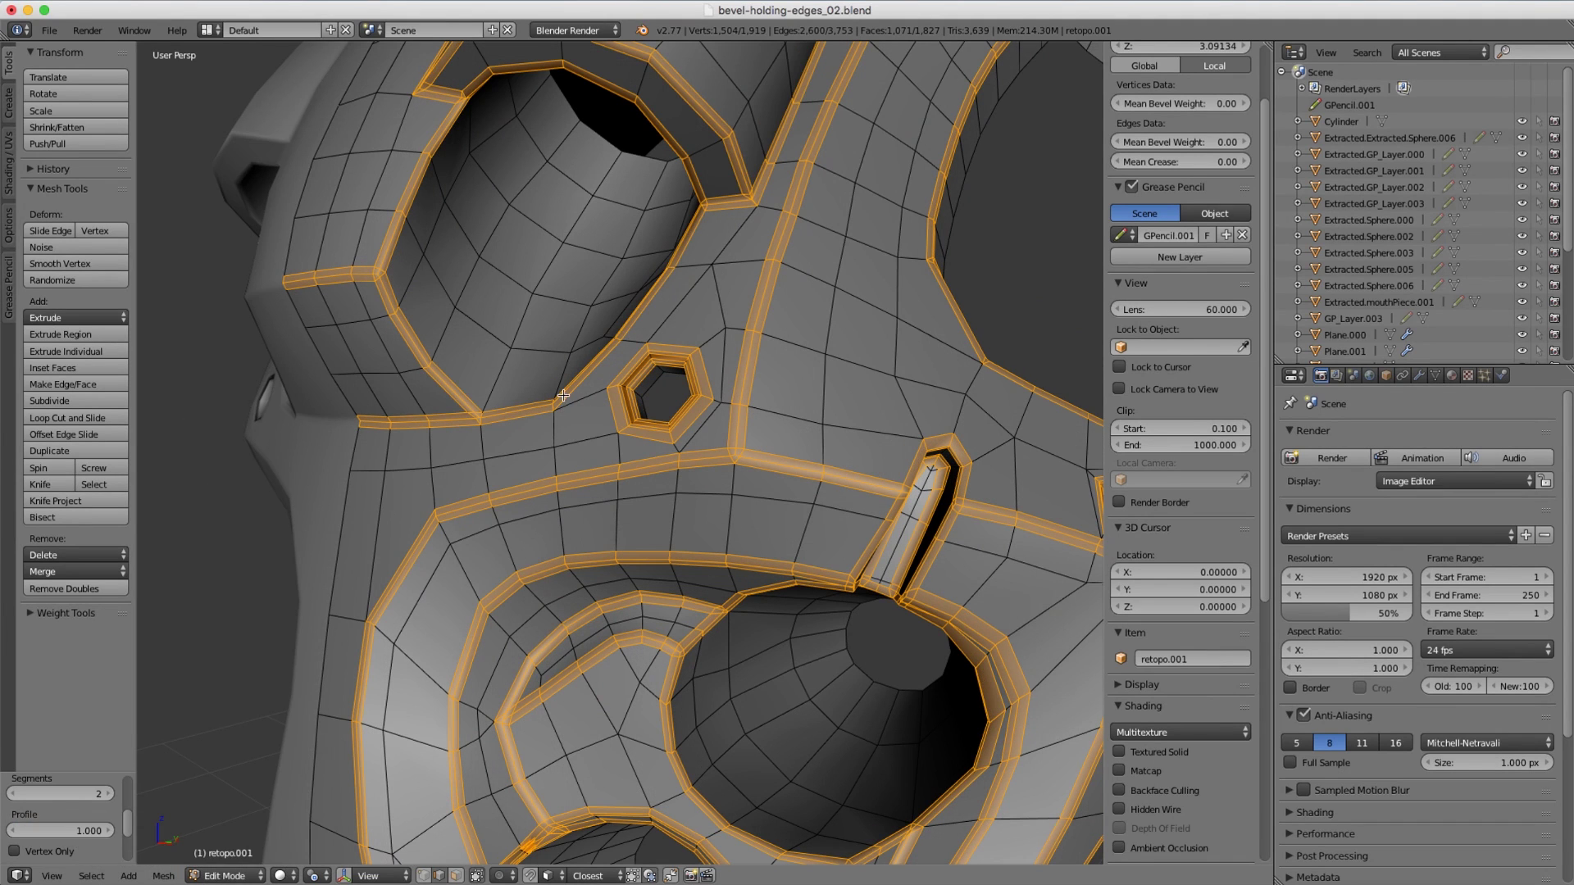
middle_click_drag(563, 396, 501, 534)
scroll(527, 532, "down", 2)
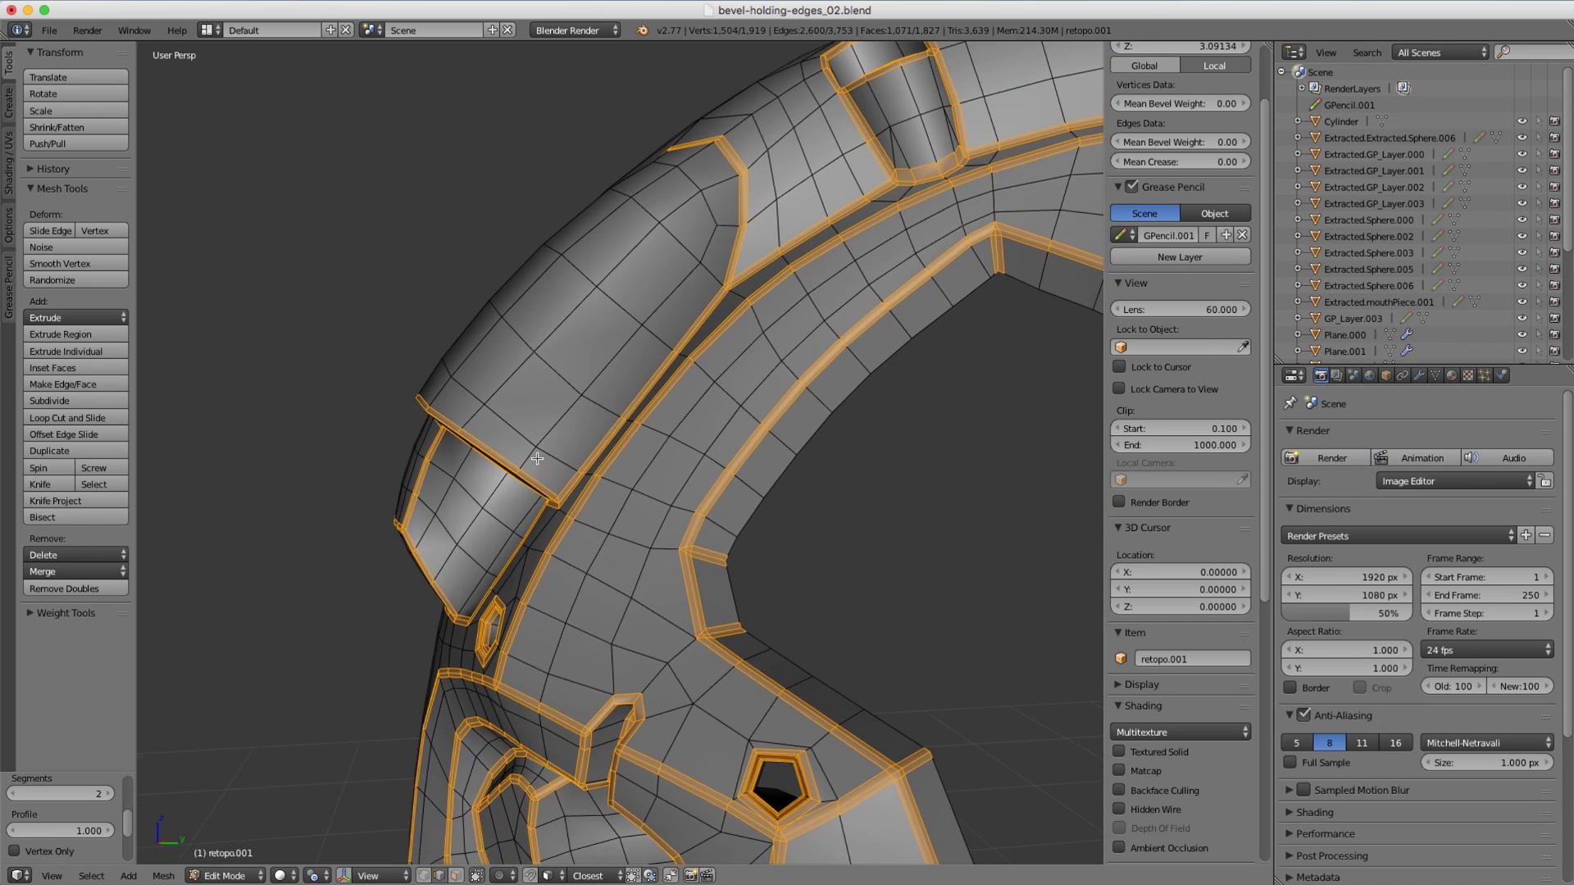
In Object Mode, preview the beveled faceplate at subdivision level 2 and inspect its crisp rims.
key("Tab")
scroll(550, 456, "down", 3)
middle_click_drag(570, 407, 620, 402)
scroll(664, 391, "down", 2)
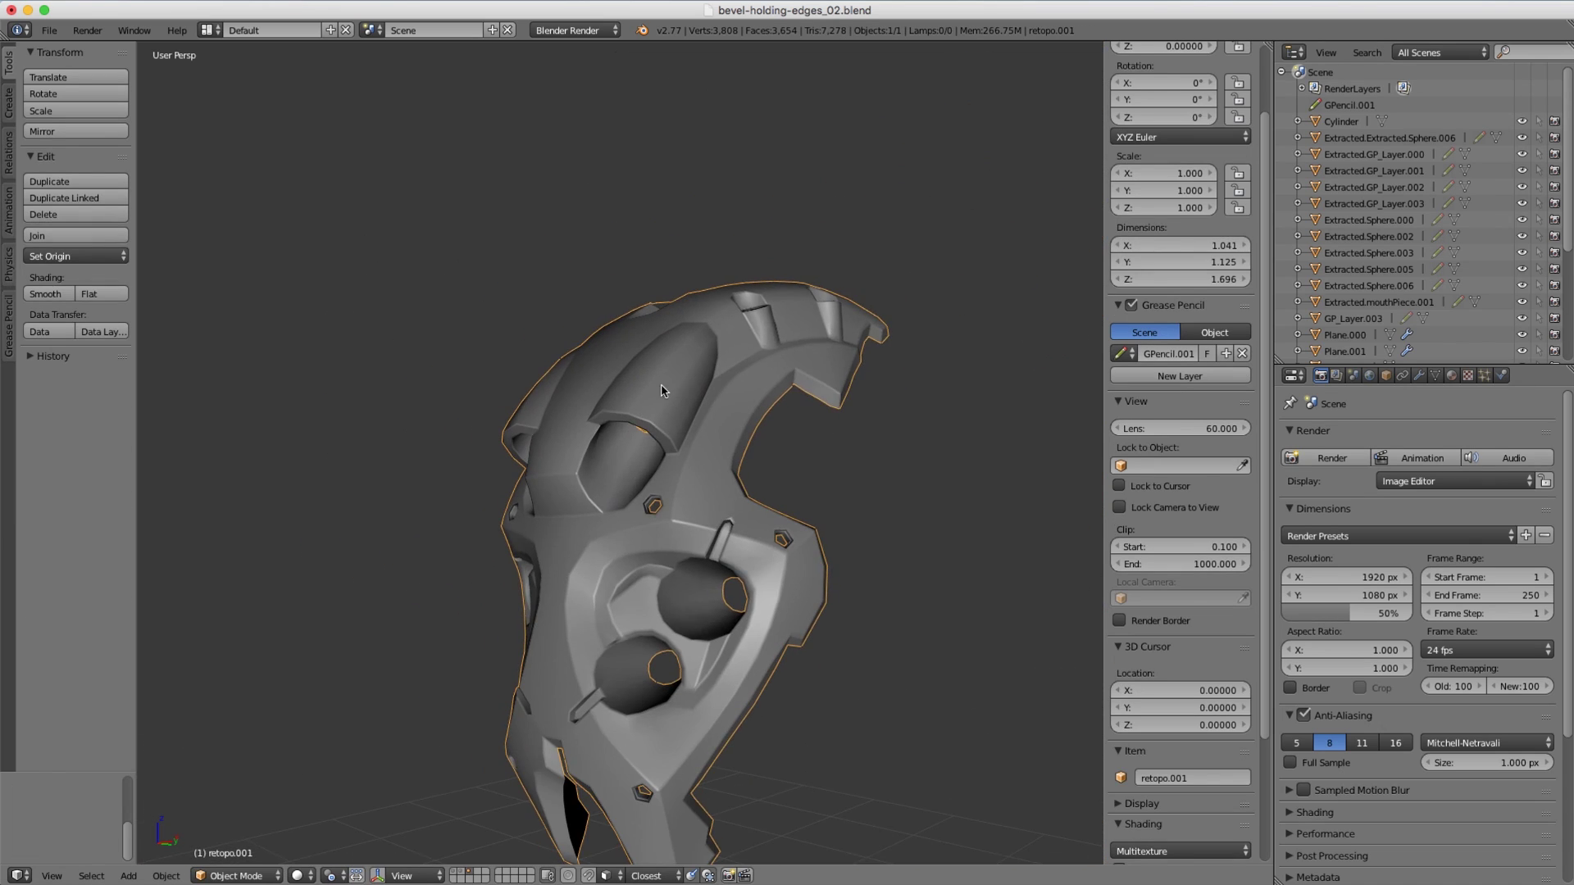
key("ctrl+2")
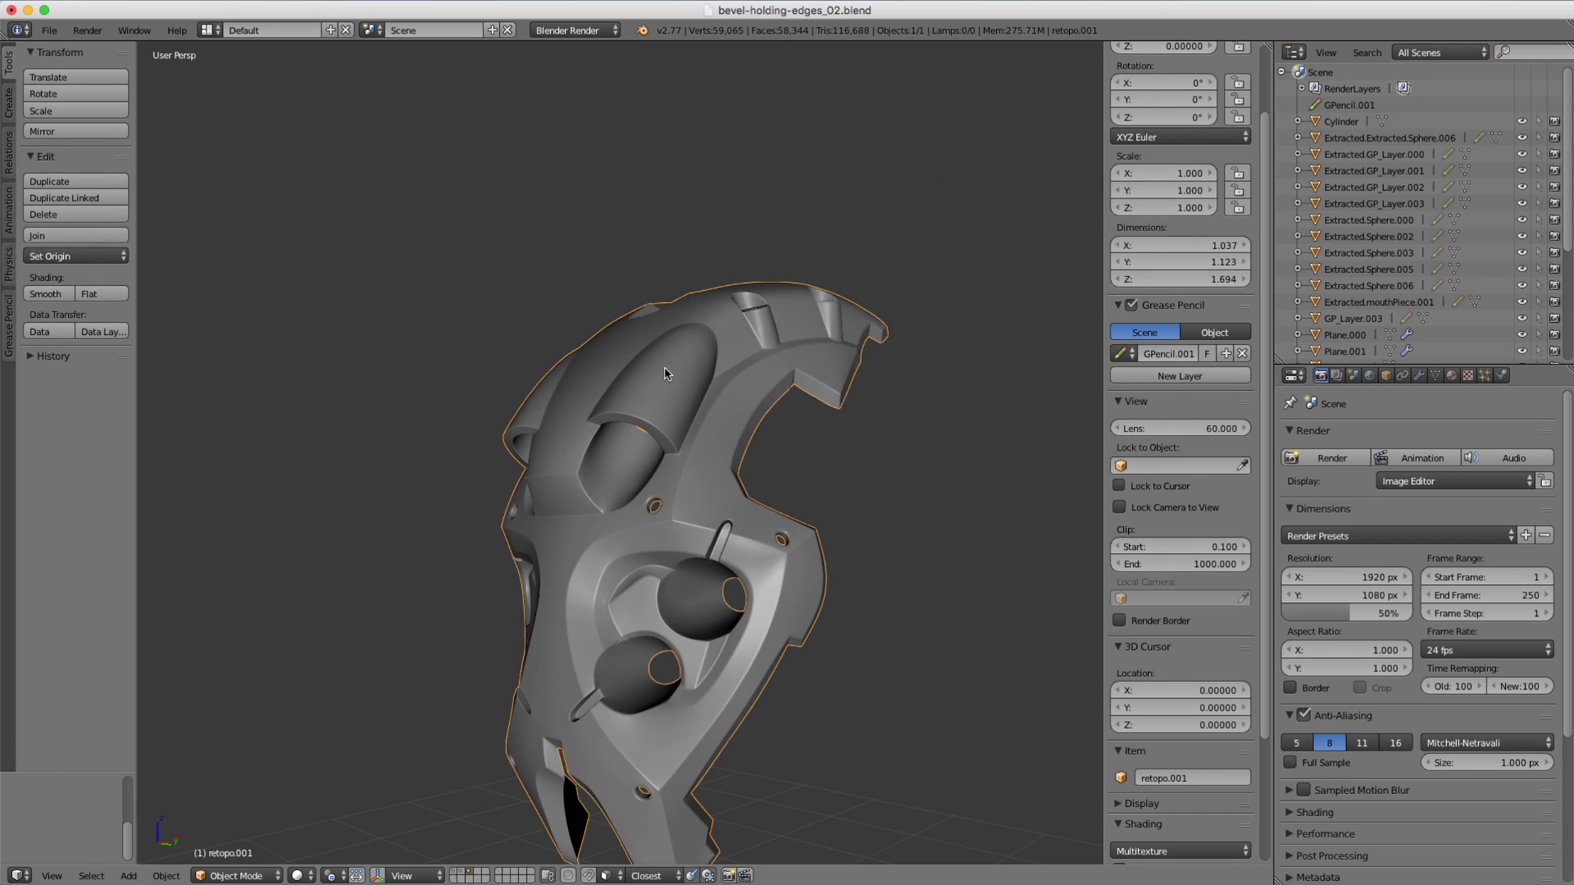
mouse_move(664, 374)
middle_mouse_down()
mouse_move(668, 394)
mouse_move(662, 363)
mouse_move(699, 352)
mouse_move(652, 410)
mouse_move(668, 399)
middle_mouse_up()
scroll(647, 414, "up", 4)
key("Tab")
key("Tab")
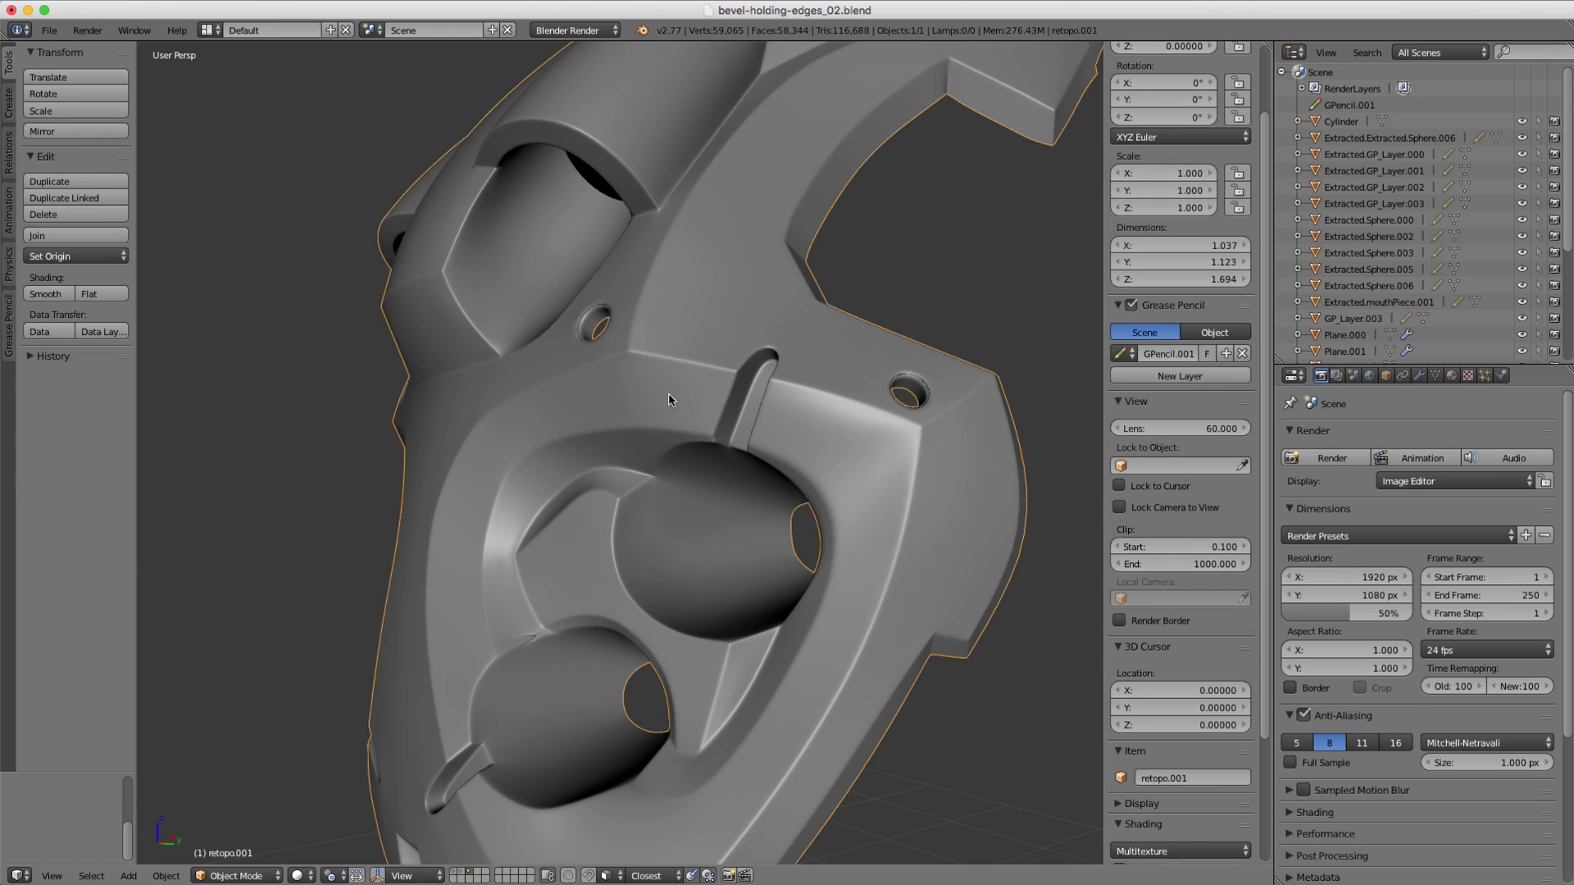
Remove the subdivision preview and frame the hexagonal hole.
key("ctrl+0")
key("Tab")
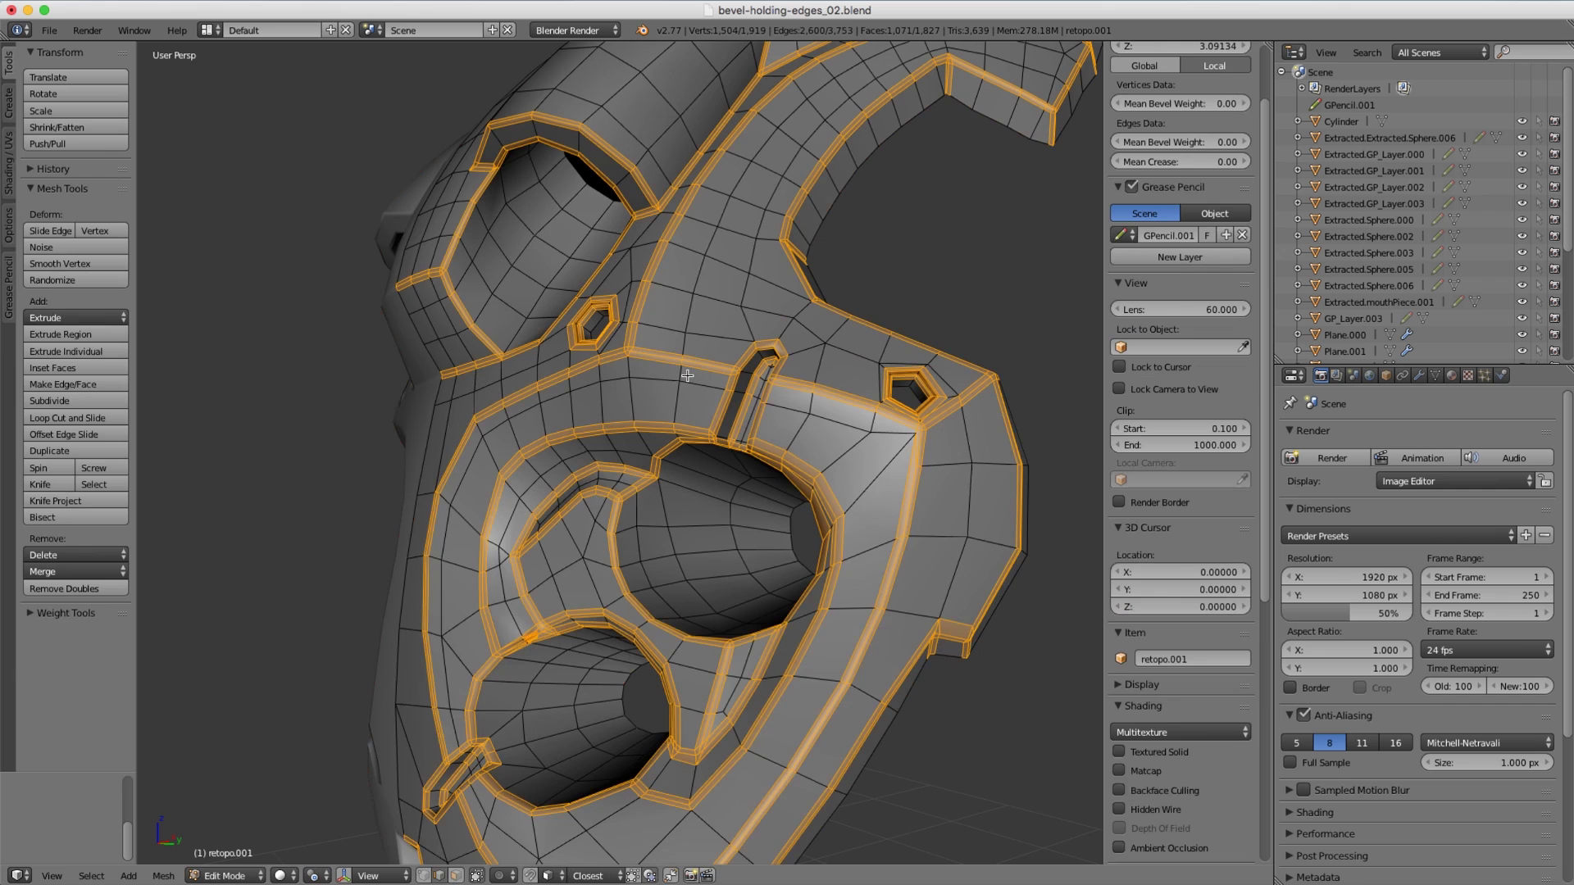
scroll(663, 364, "up", 3)
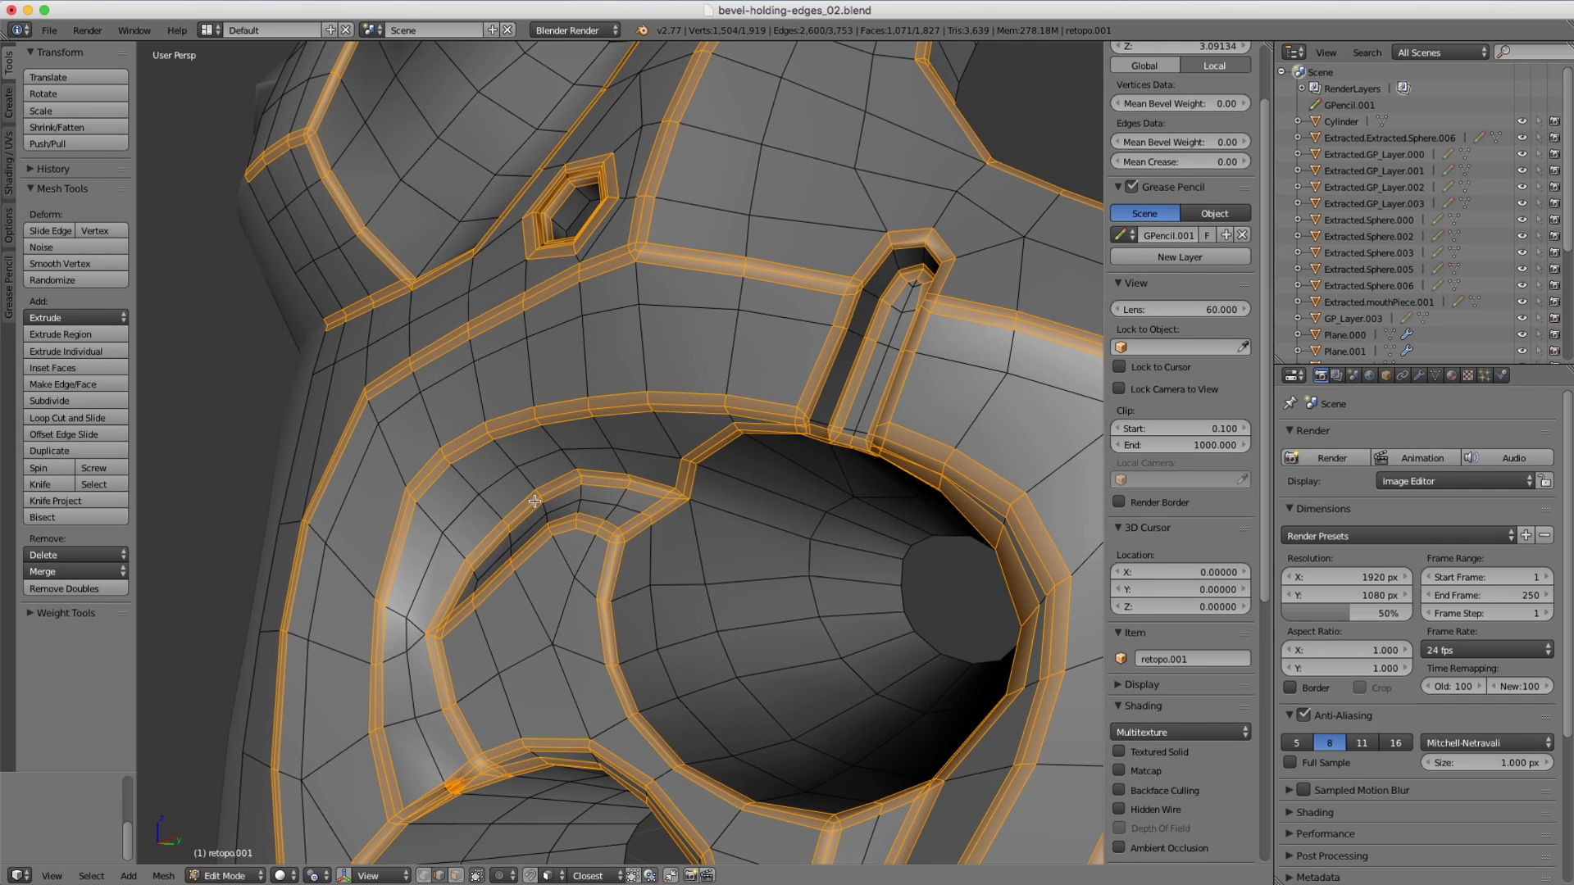
middle_click_drag(535, 501, 555, 585)
scroll(555, 585, "up", 6)
In edge mode, select the inner hexagon edge loop and dissolve it.
key("ctrl+Tab")
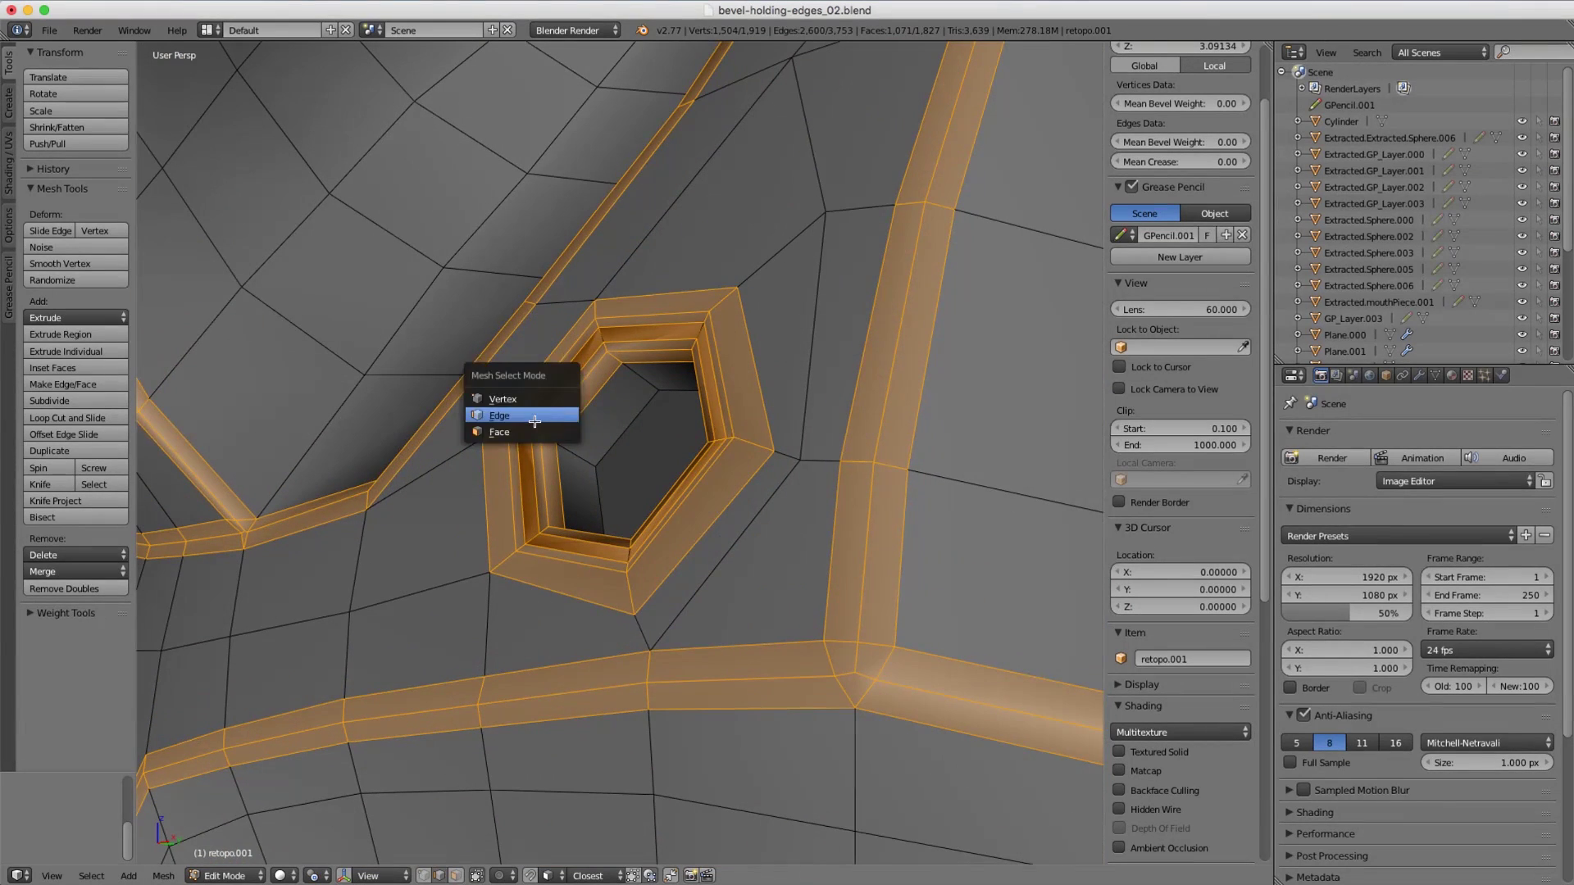
left_click(535, 421)
key("a")
right_click(542, 398, "alt")
key("x")
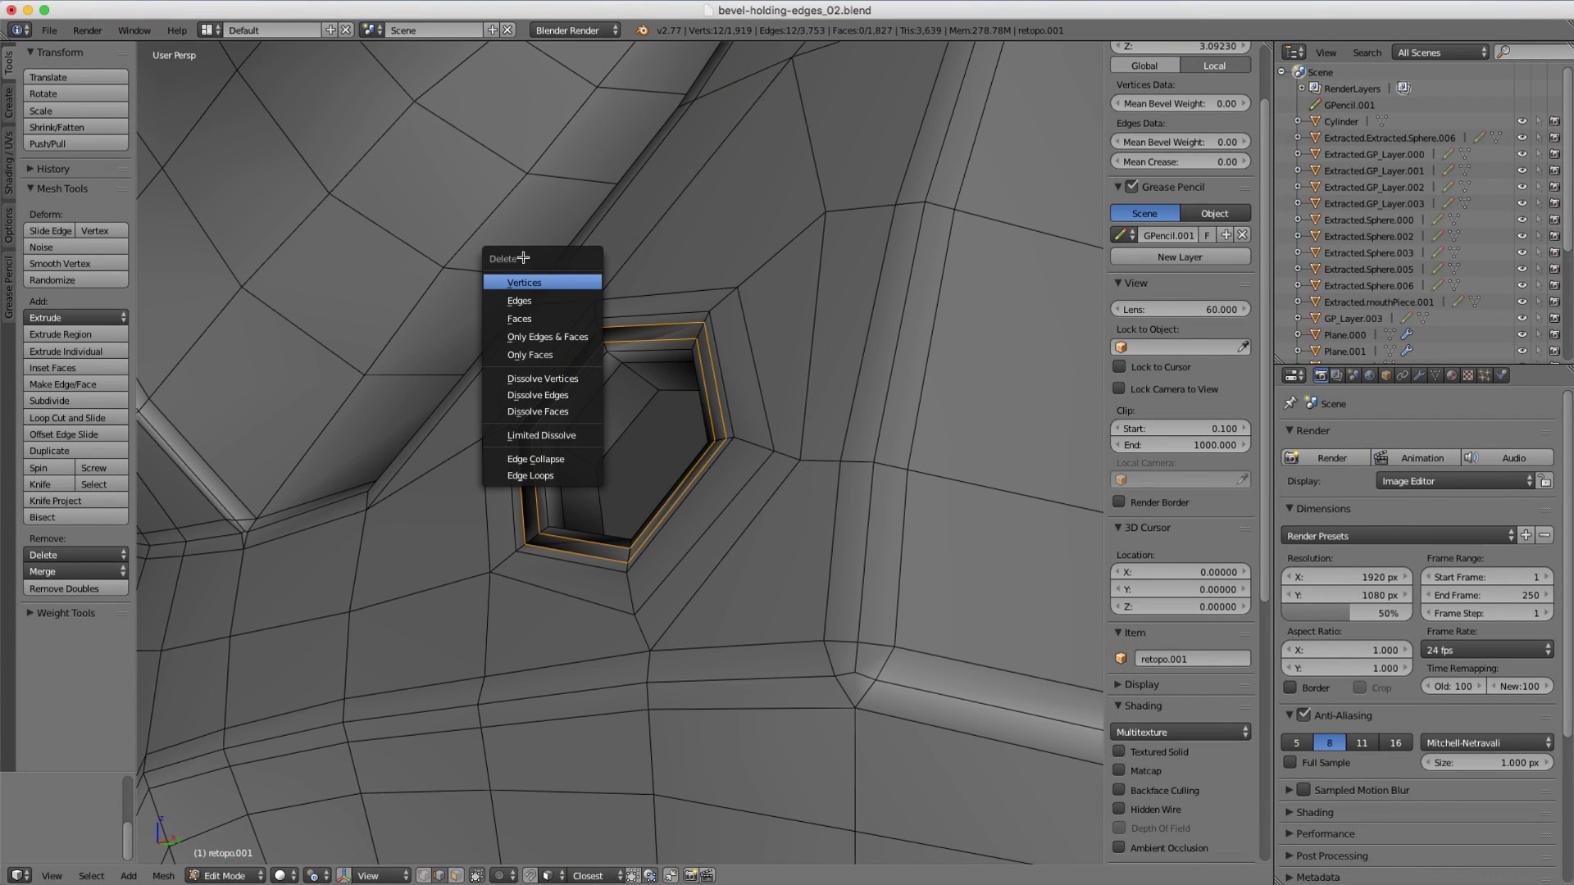
left_click(548, 476)
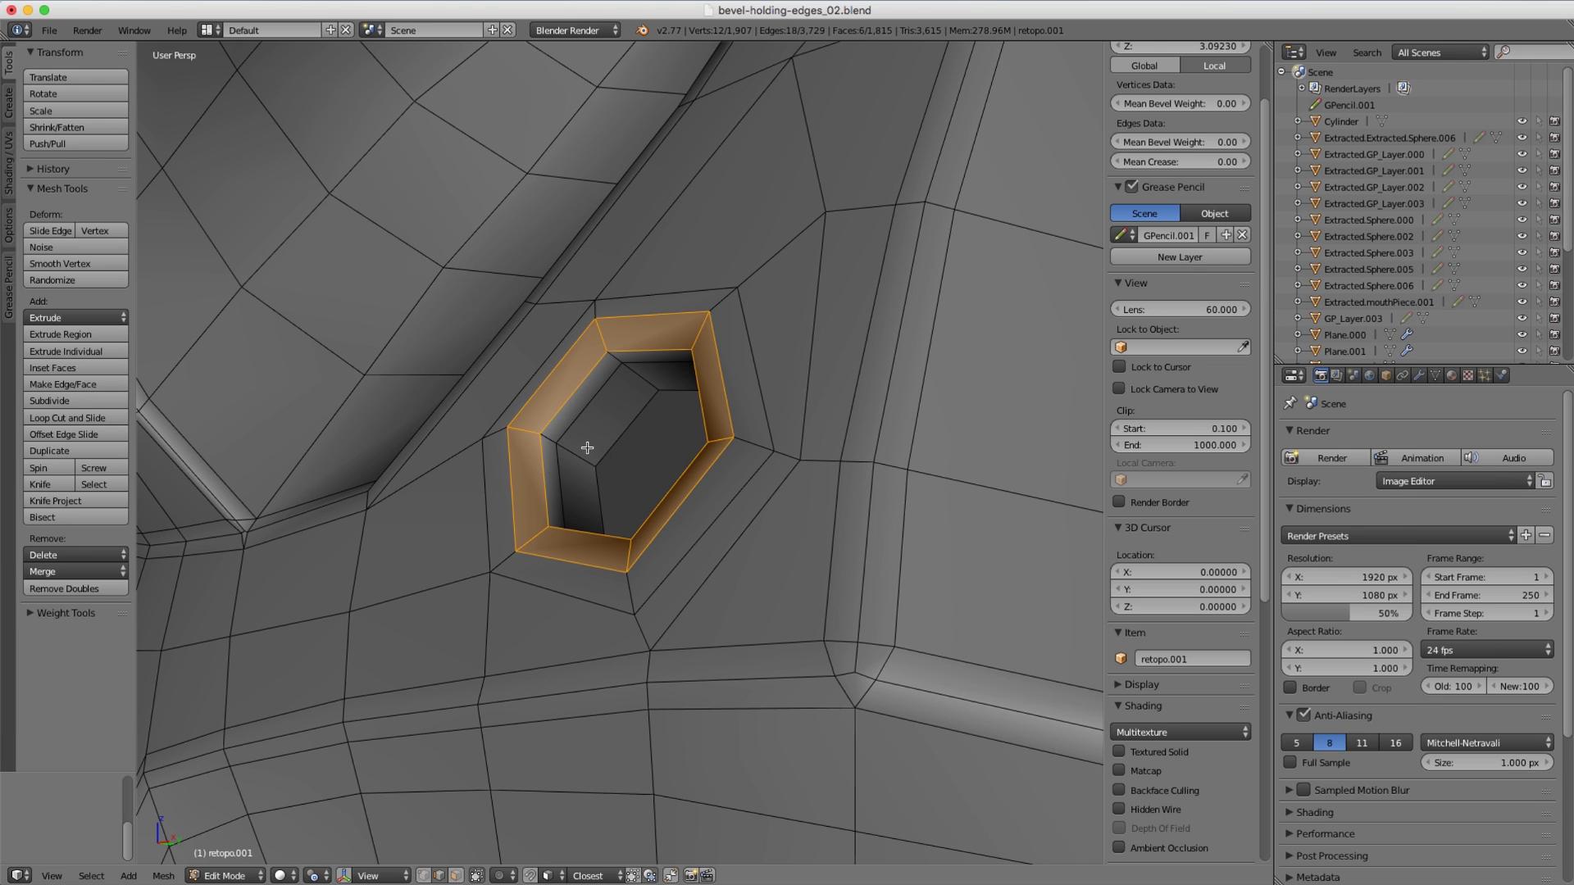
Add a centred loop cut around the hexagonal hole's wall.
key("ctrl+r")
left_click(519, 430)
right_click(527, 431)
middle_click_drag(600, 475, 600, 394, "ctrl")
middle_click_drag(819, 423, 810, 376)
middle_click_drag(734, 524, 654, 418, "shift")
key("ctrl+Tab")
Select the overlapping face at the eye-socket corner and delete its vertices.
left_click(670, 424)
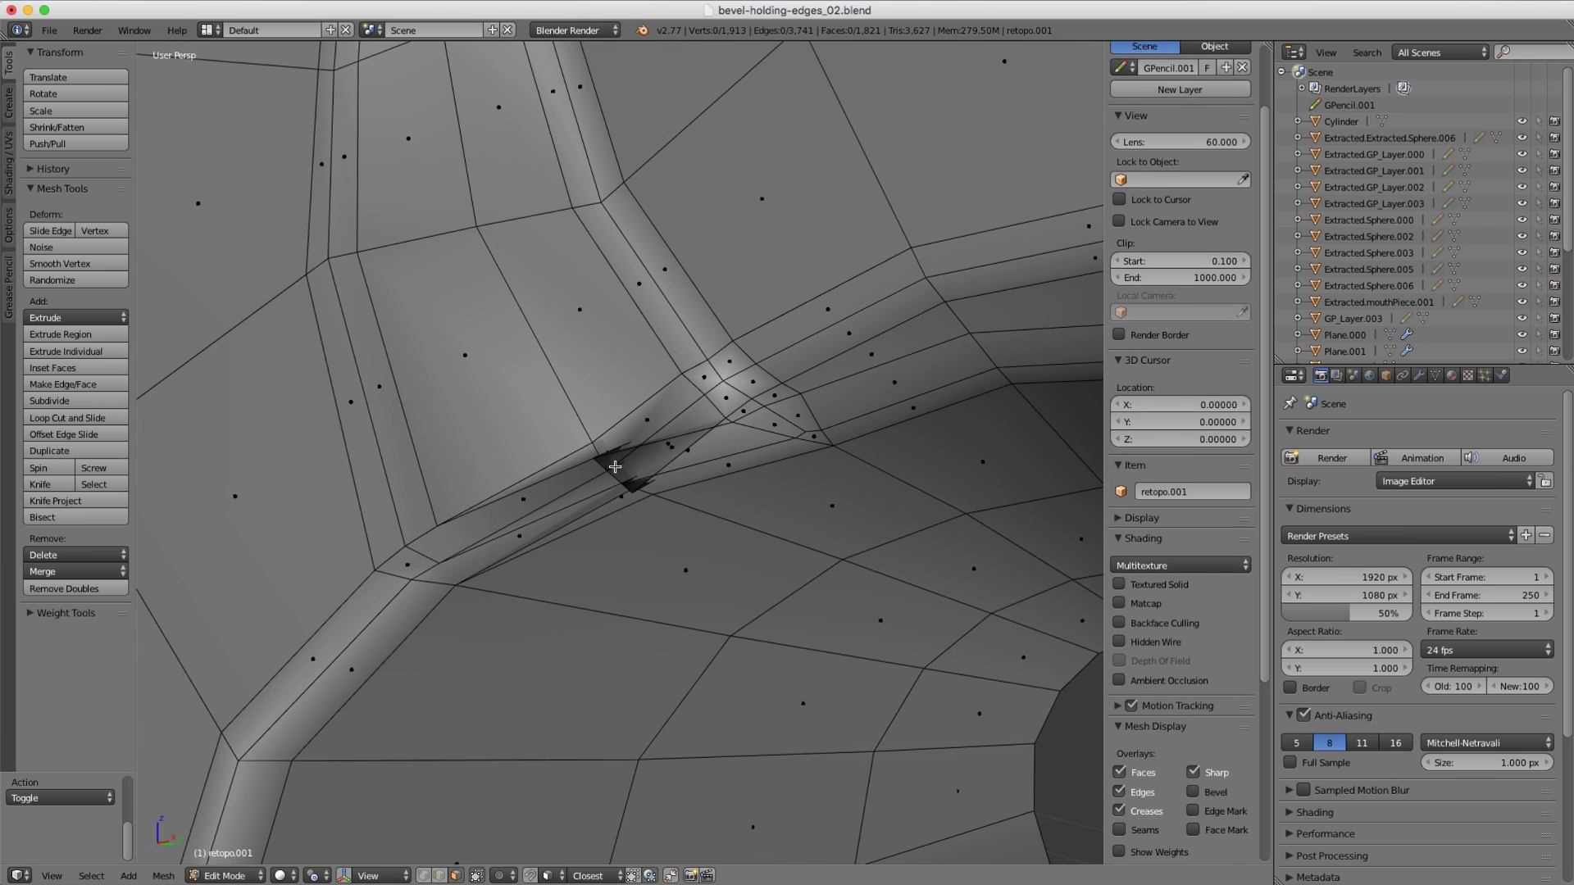
right_click(627, 465)
key("z")
key("ctrl+Tab")
left_click(700, 432)
key("x")
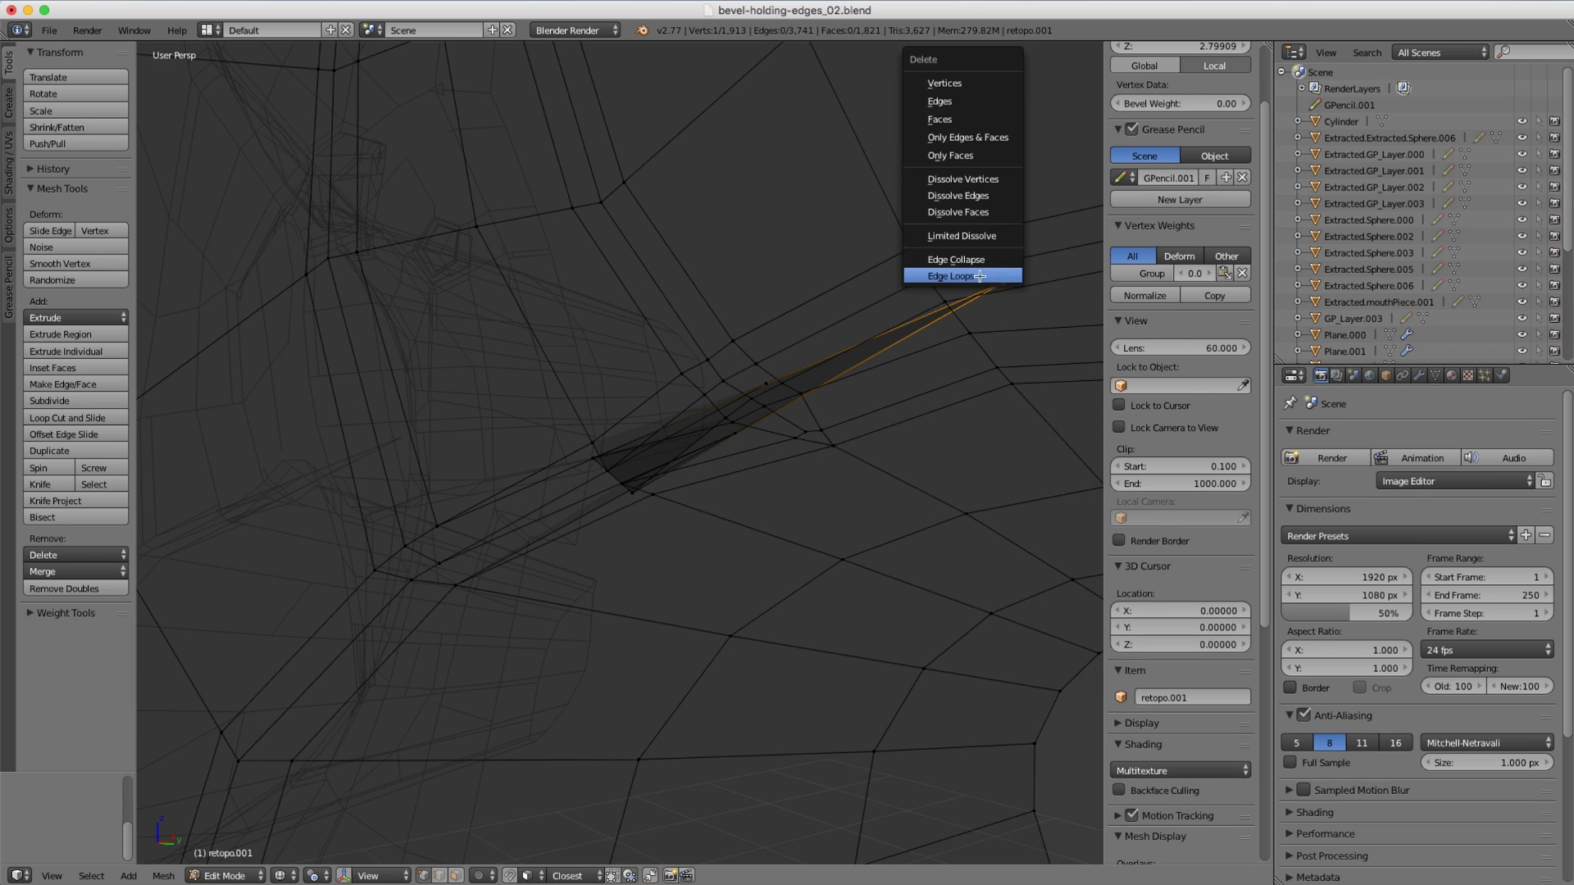
left_click(960, 84)
key("z")
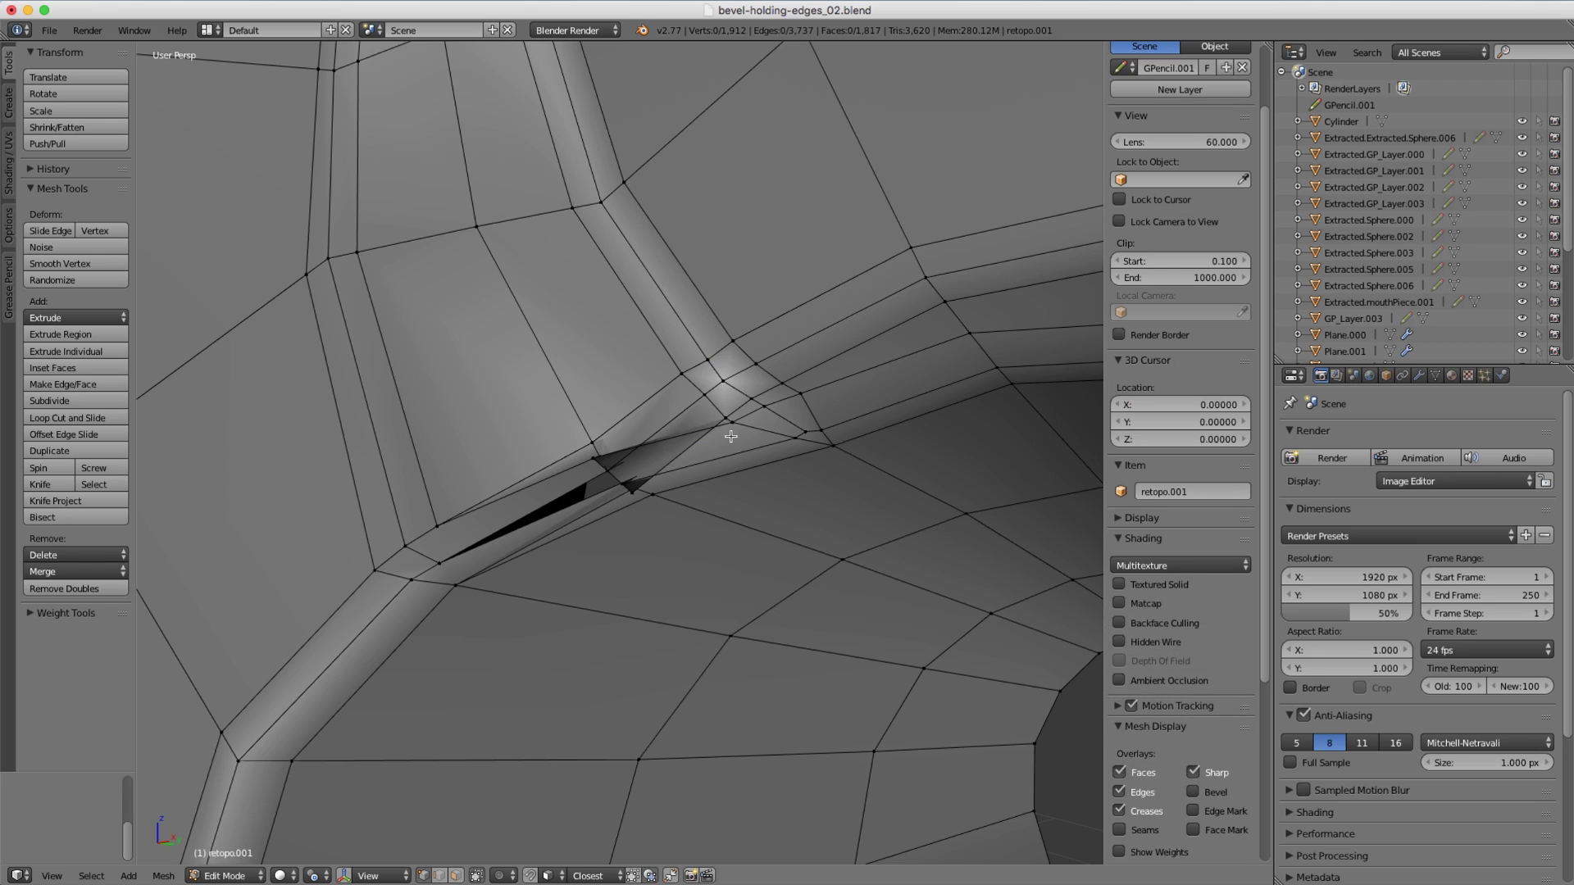
Delete two stray corner vertices in wireframe, then join the remaining two vertices with an edge.
key("z")
right_click(756, 377)
right_click(737, 435, "shift")
key("x")
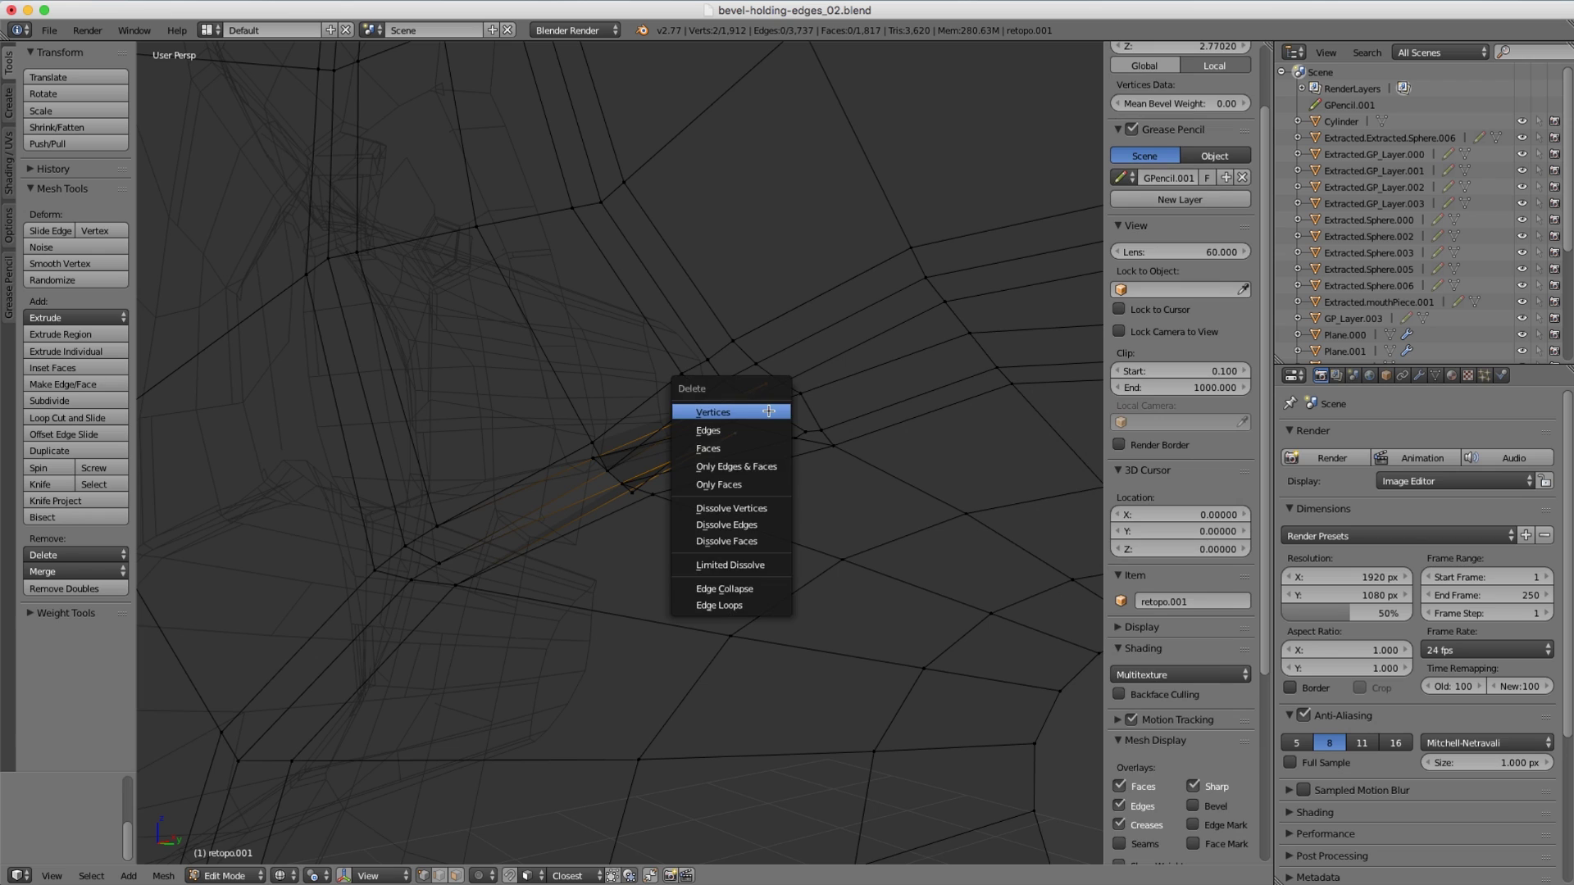
left_click(768, 411)
key("z")
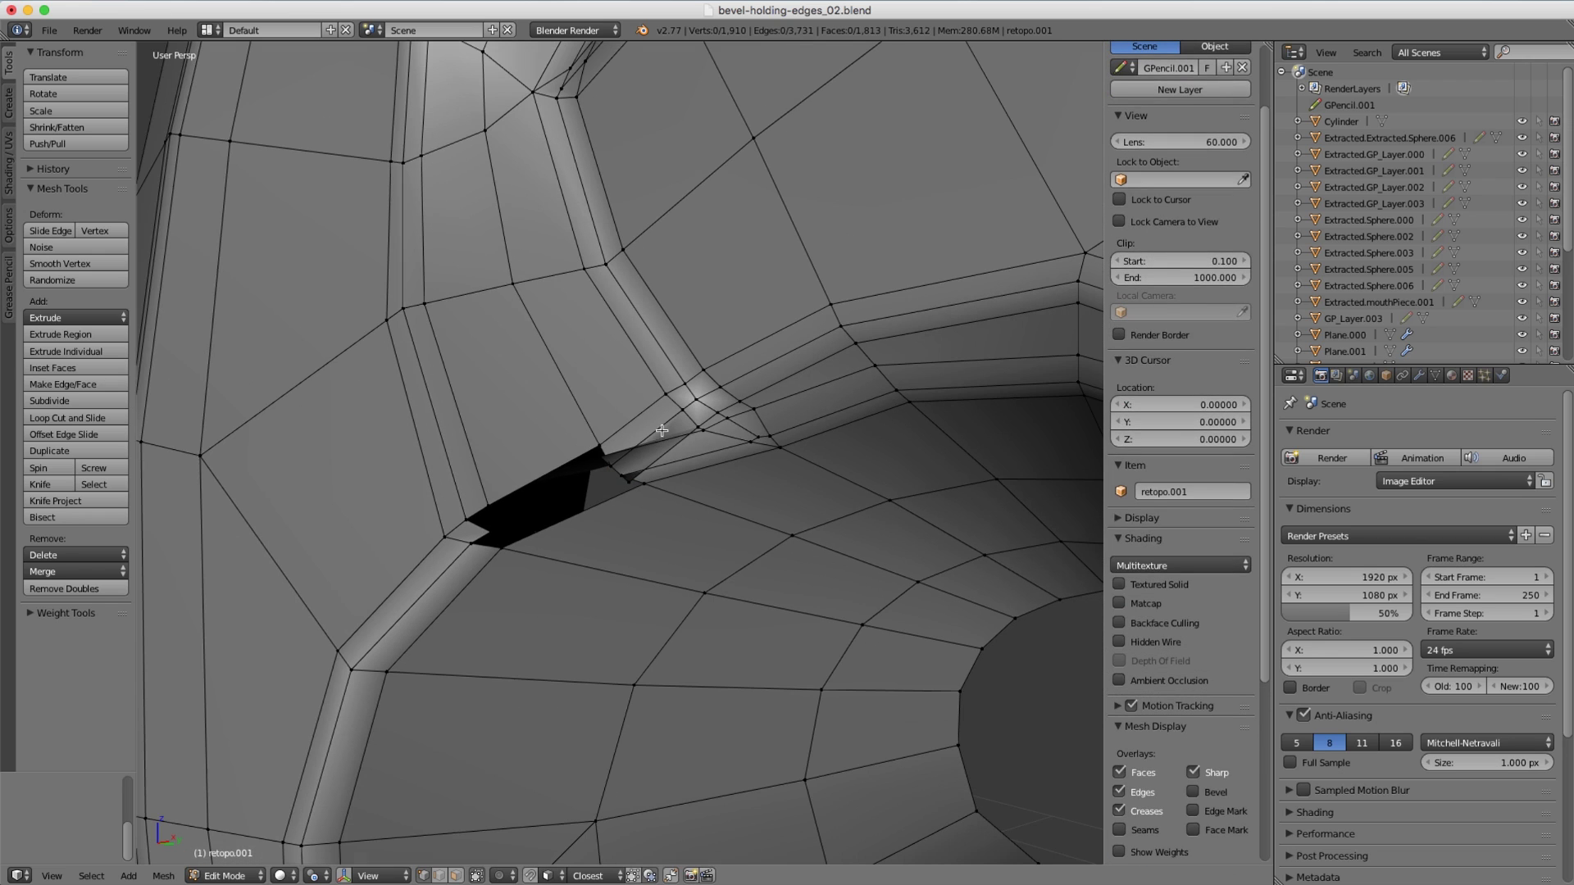
right_click(485, 533)
key("f")
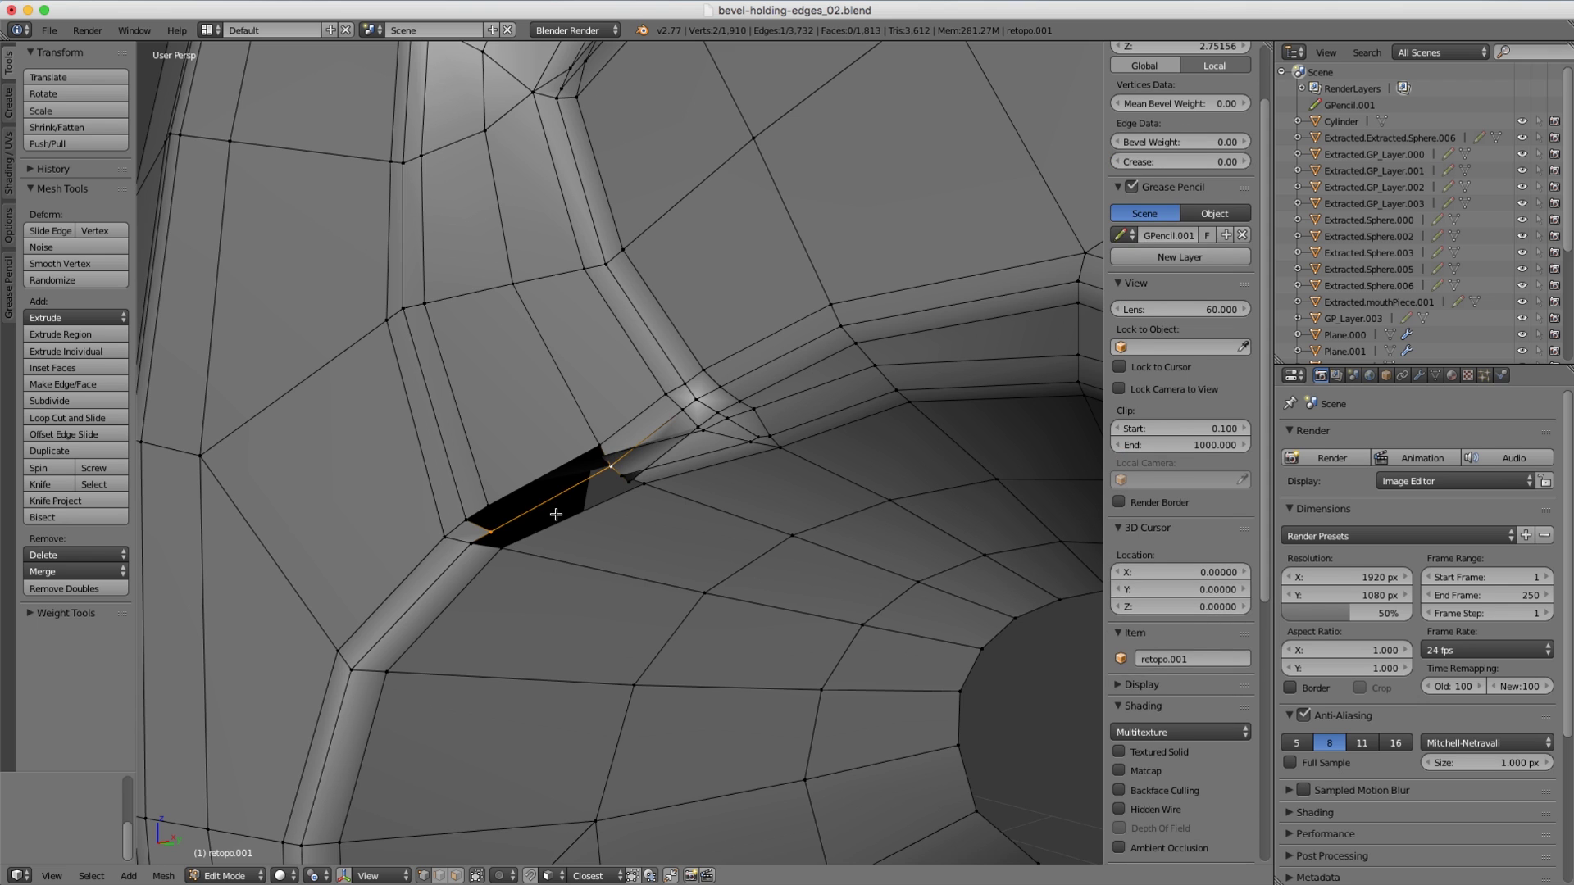